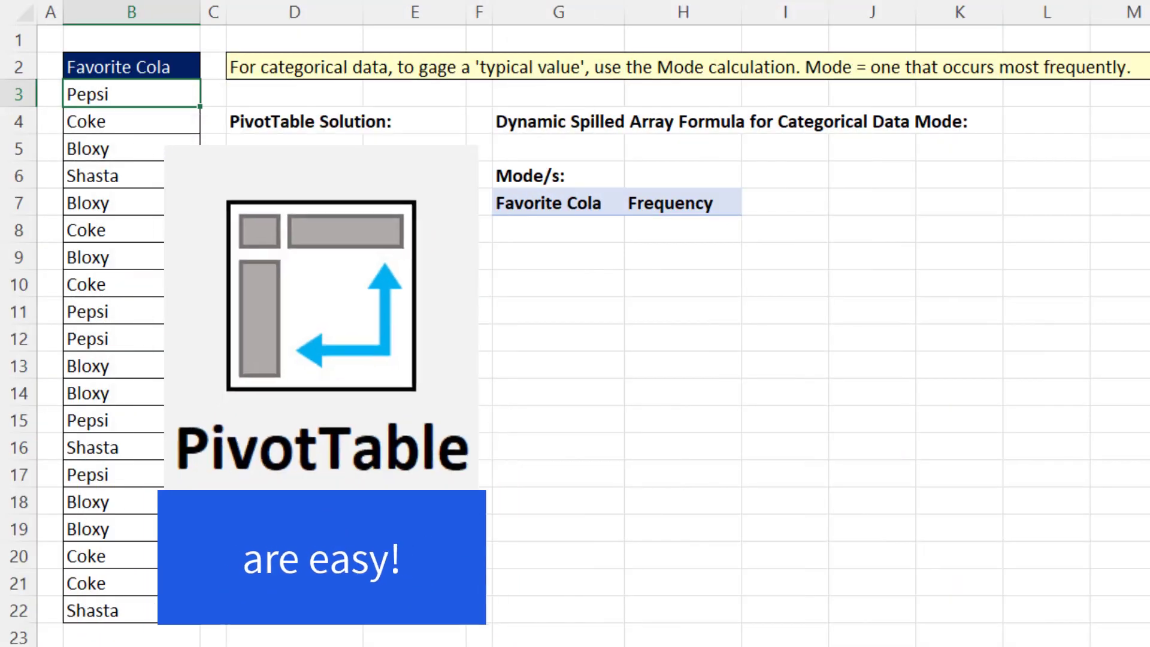
Insert a PivotTable from the cola data on the existing sheet at cell D6.
{"action": "key", "text": "alt+n"}
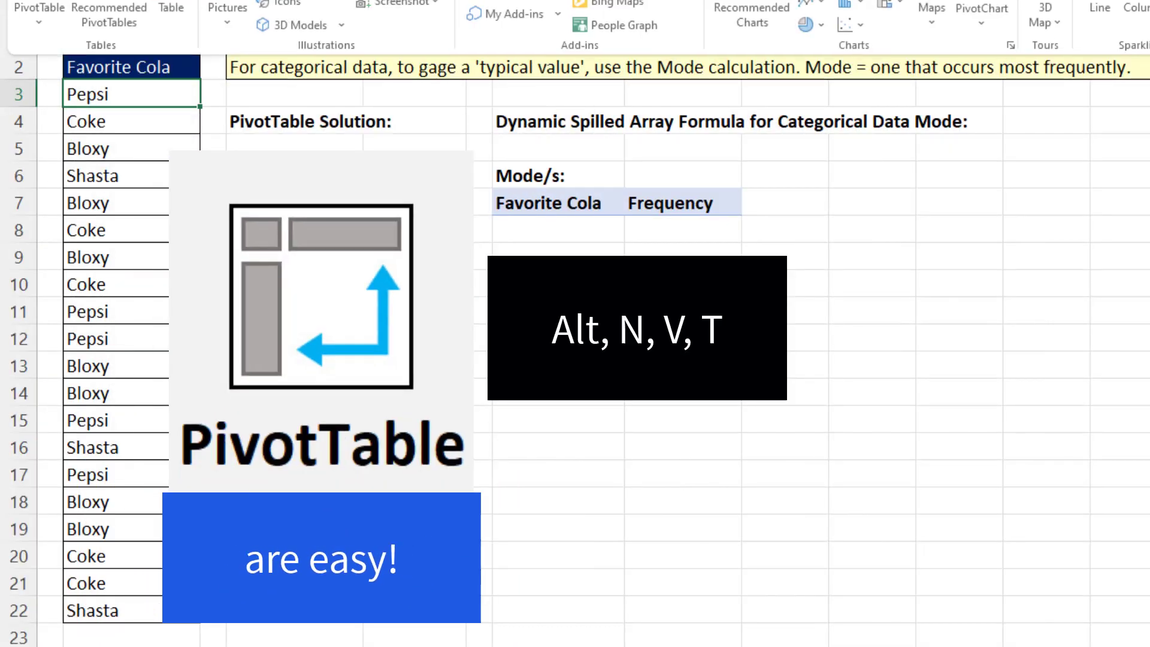
{"action": "key", "text": "v"}
{"action": "key", "text": "t"}
{"action": "key", "text": "alt+e"}
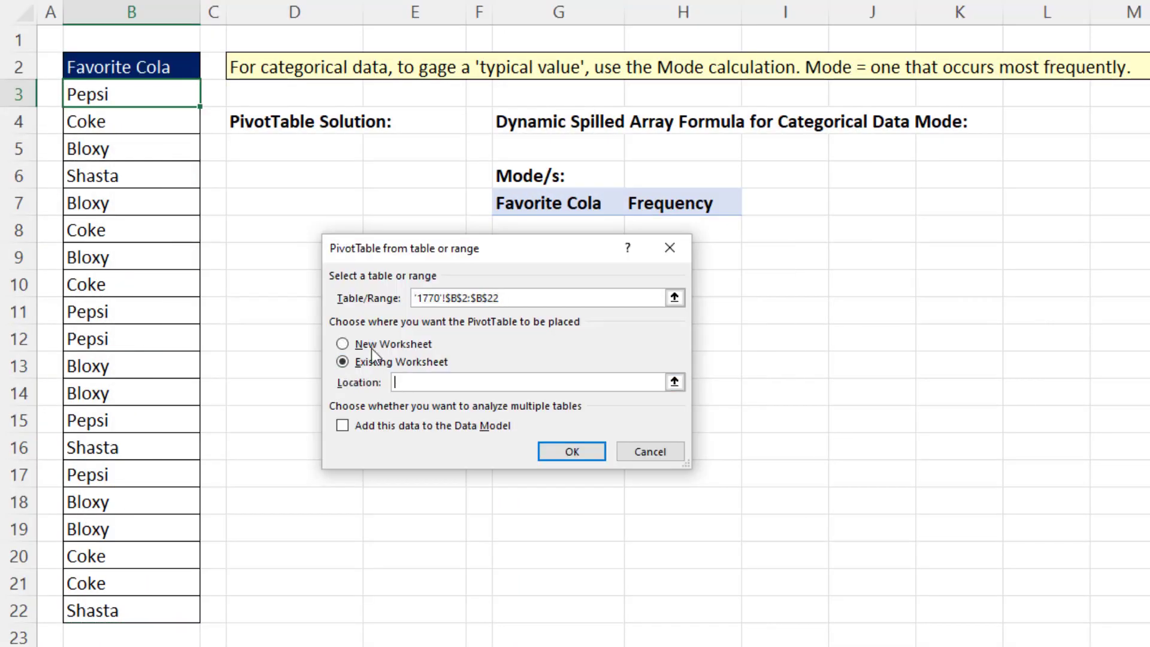
{"action": "left_click", "coordinate": [257, 171]}
{"action": "left_click", "coordinate": [568, 452]}
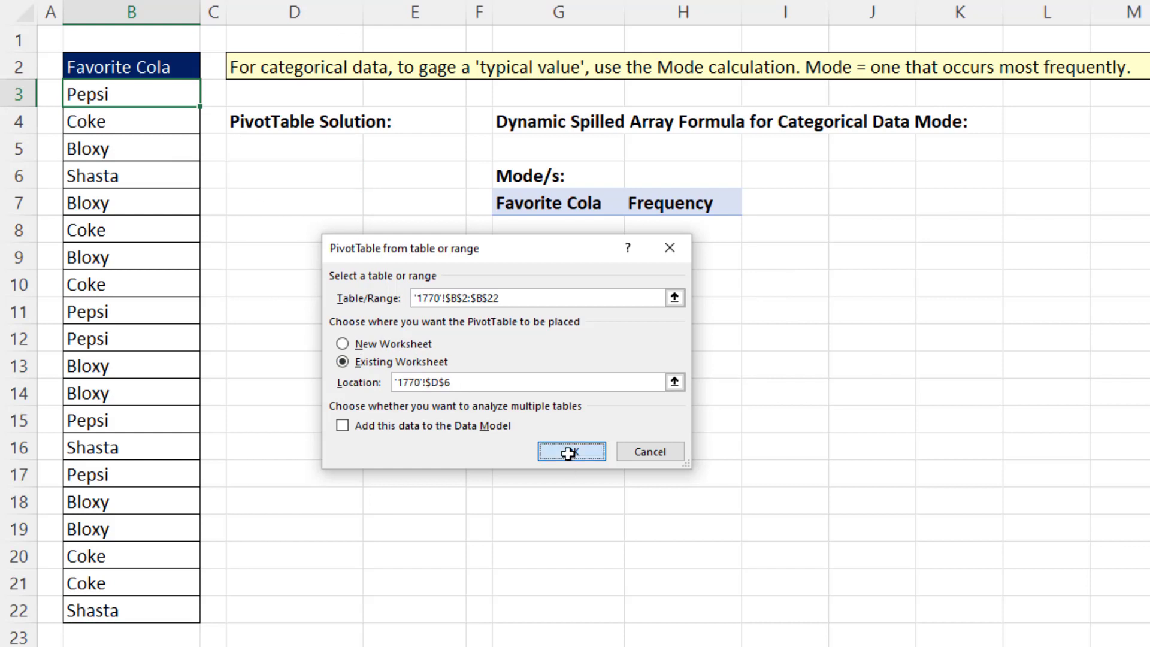
Put Favorite Cola in Rows and Values and rename the count header to Frequency.
{"action": "left_click_drag", "start_coordinate": [746, 171], "coordinate": [808, 623]}
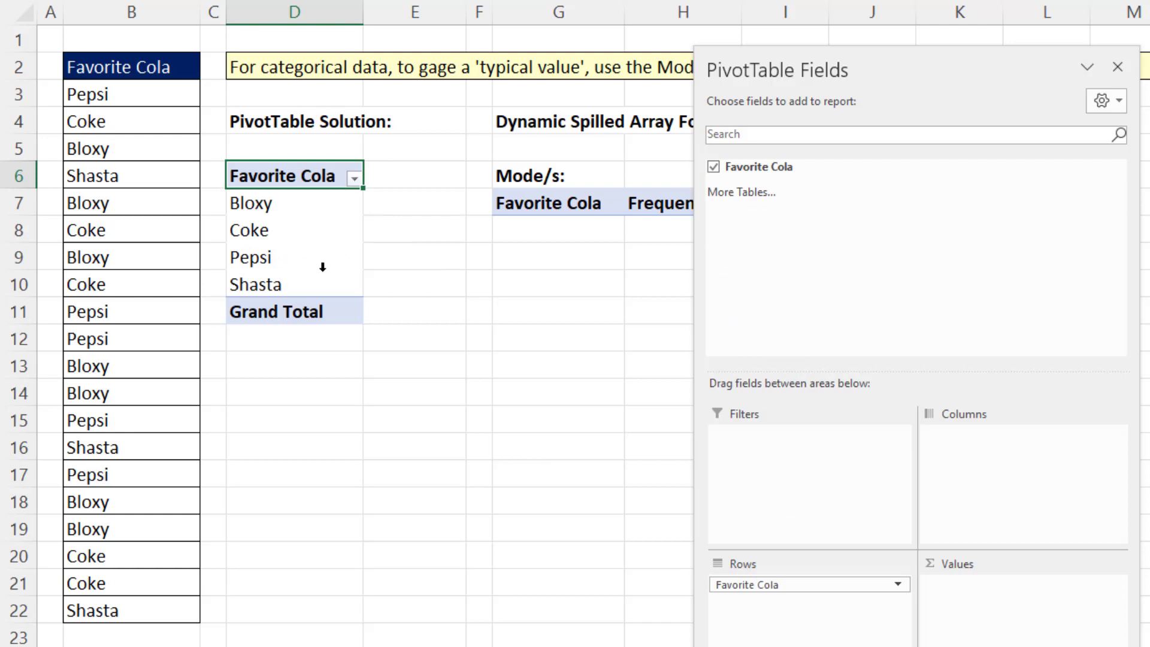
{"action": "left_click_drag", "start_coordinate": [764, 175], "coordinate": [976, 632]}
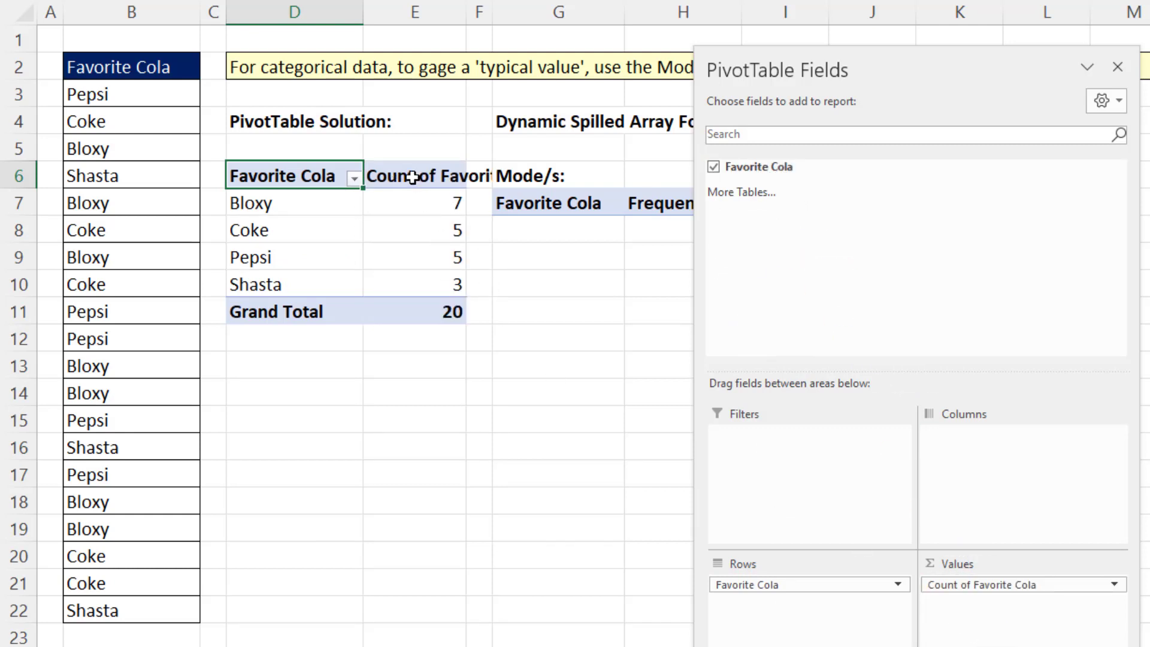
{"action": "left_click", "coordinate": [385, 176]}
{"action": "type", "text": "Frequency"}
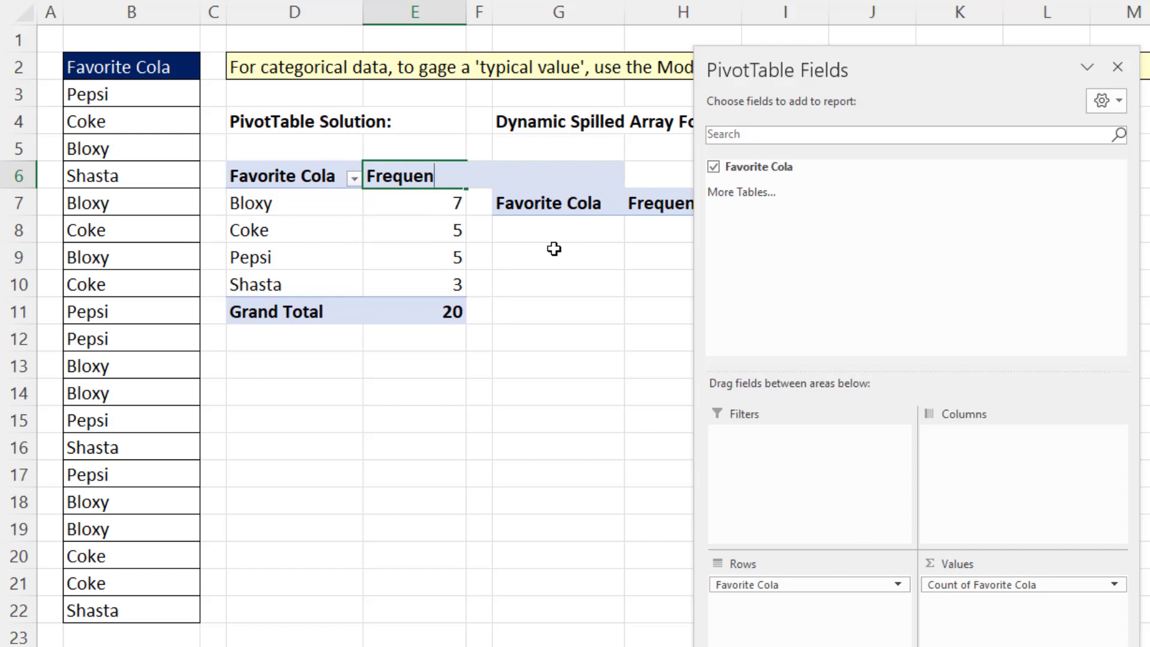
{"action": "key", "text": "Return"}
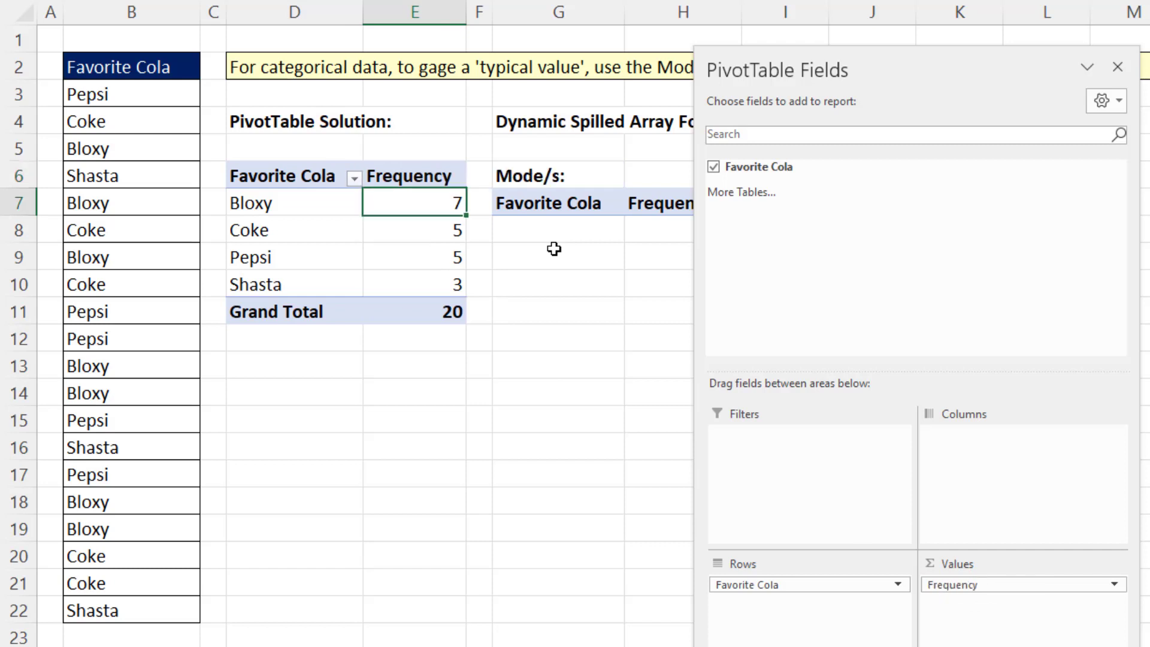
{"action": "left_click", "coordinate": [1117, 67]}
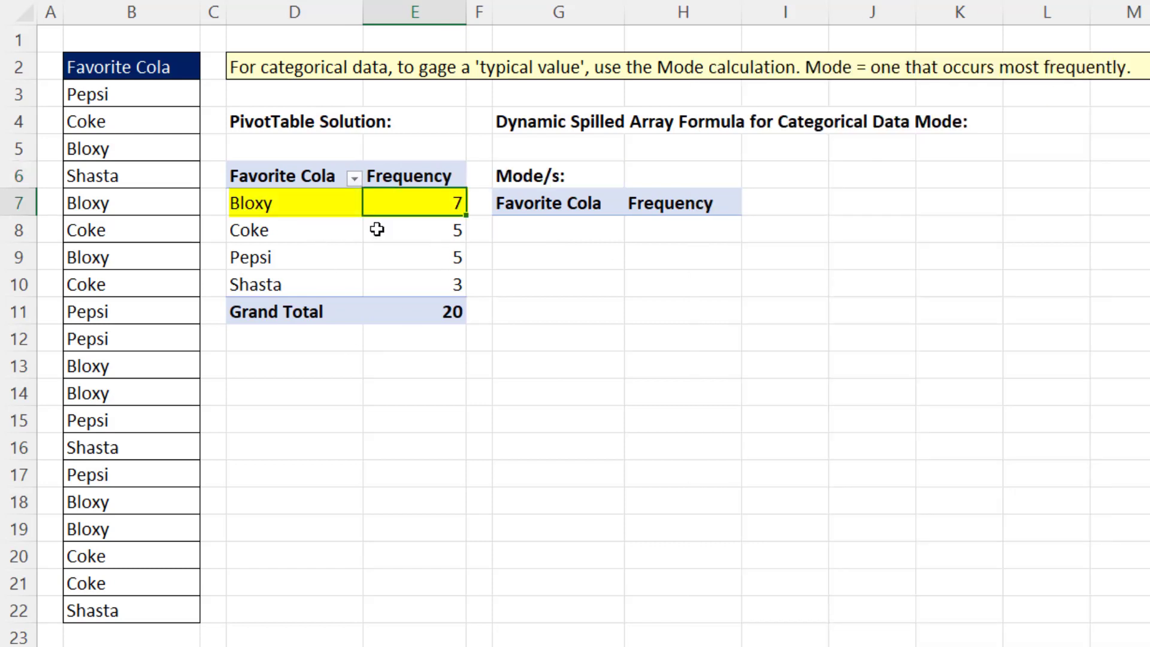
{"action": "mouse_move", "coordinate": [408, 231]}
{"action": "mouse_move", "coordinate": [460, 294]}
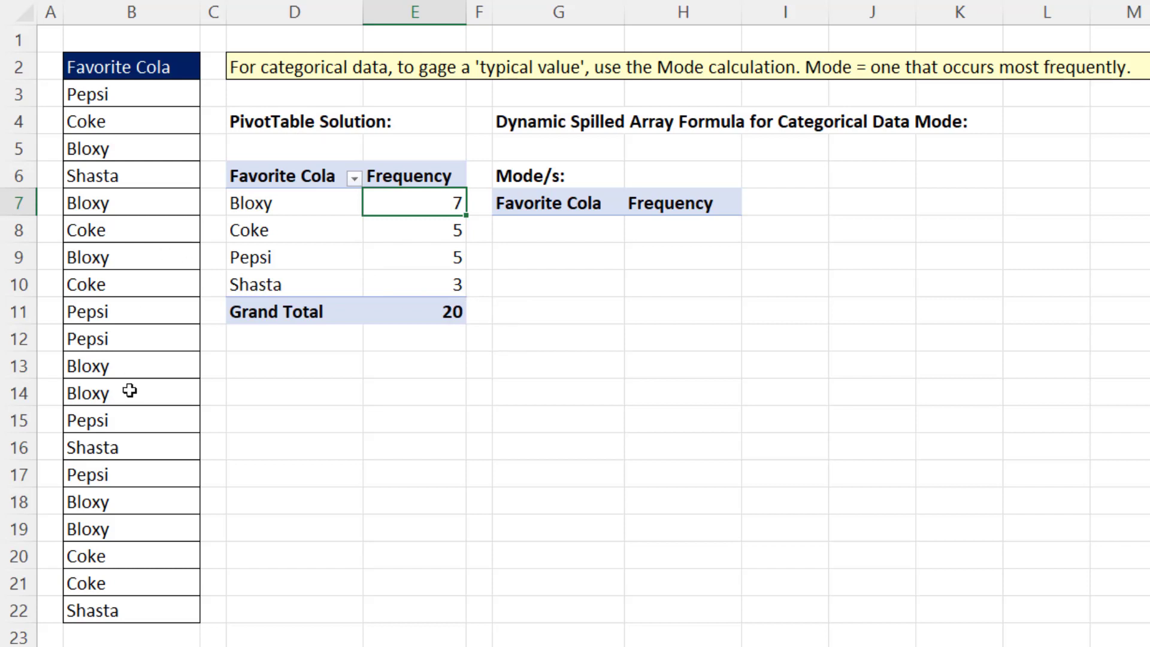
{"action": "right_click", "coordinate": [428, 244]}
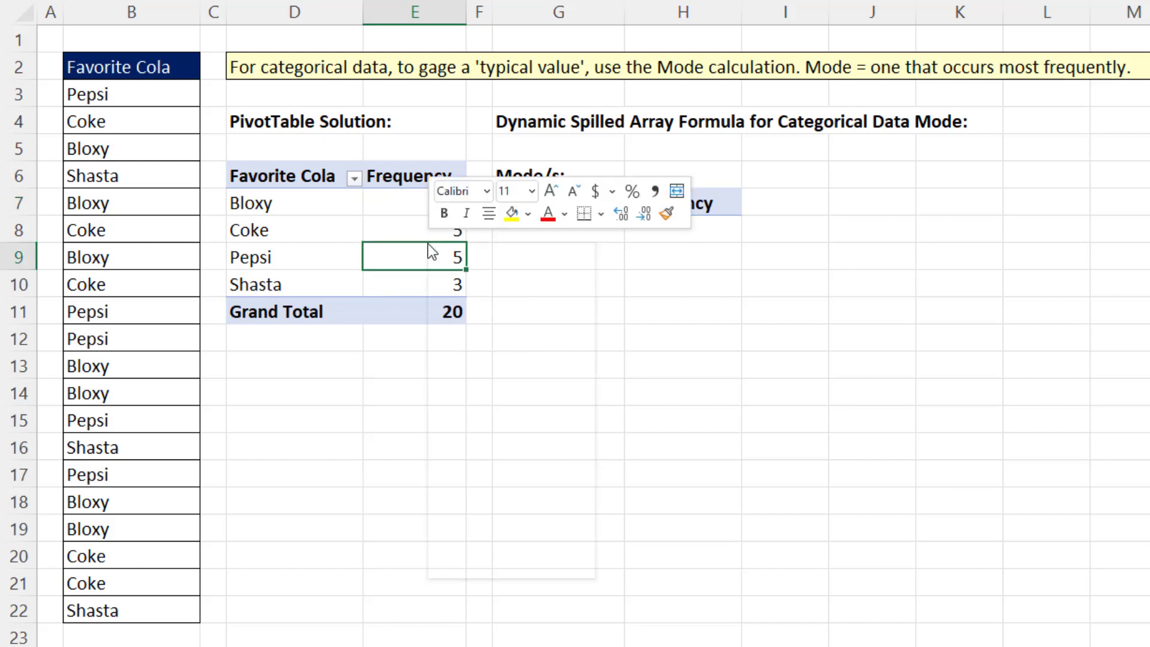
{"action": "left_click", "coordinate": [475, 339]}
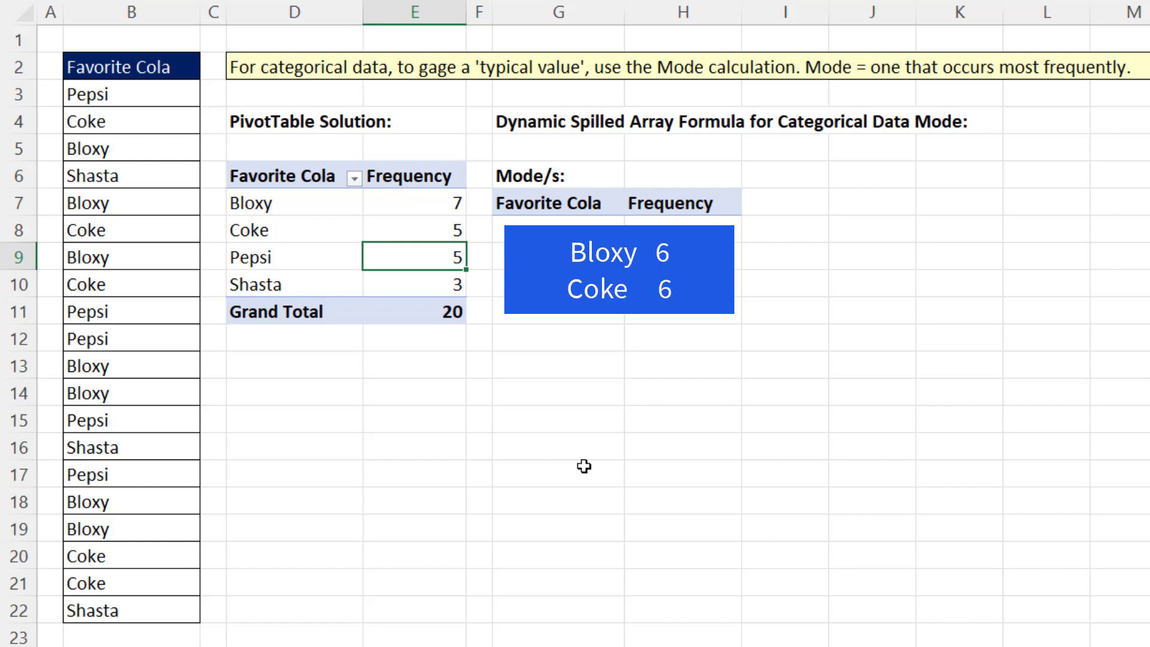
Start a LET formula in G8 defining c as the cola list B3:B22.
{"action": "key", "text": "Up"}
{"action": "key", "text": "Right"}
{"action": "key", "text": "Right"}
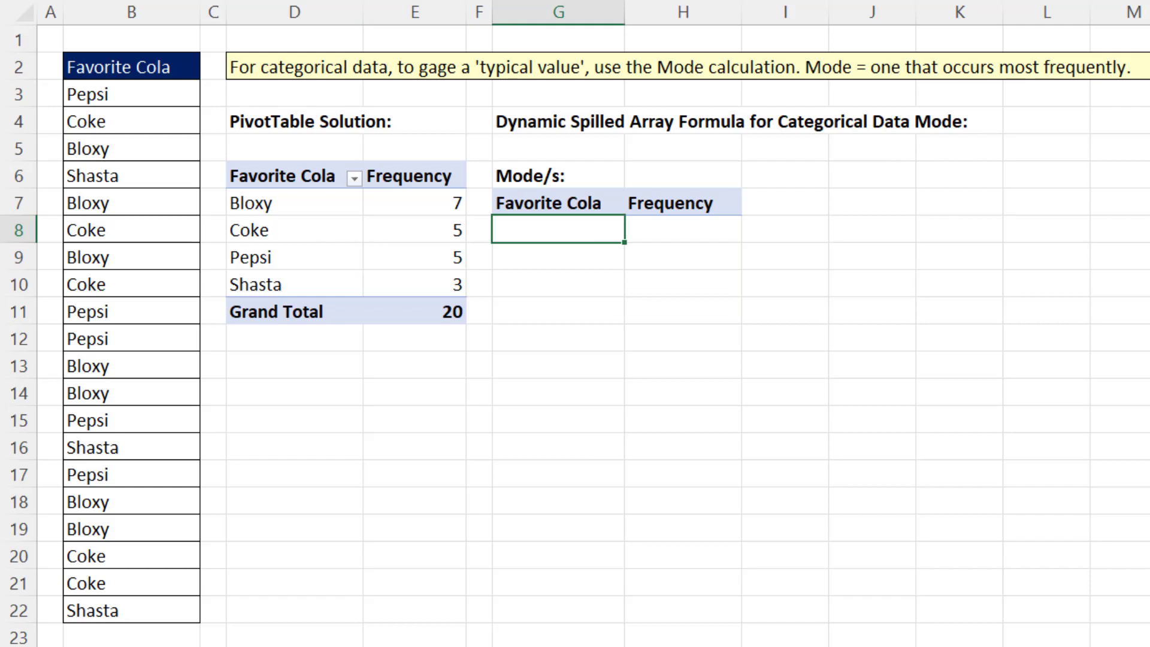
{"action": "type", "text": "=LET("}
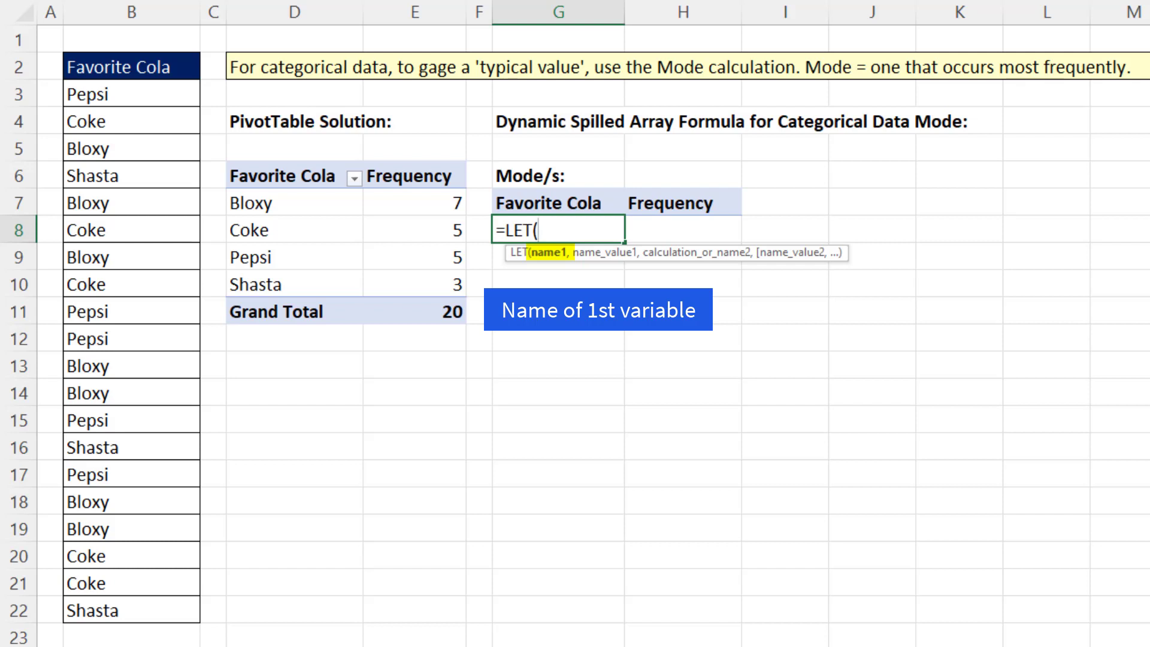
{"action": "type", "text": "c,"}
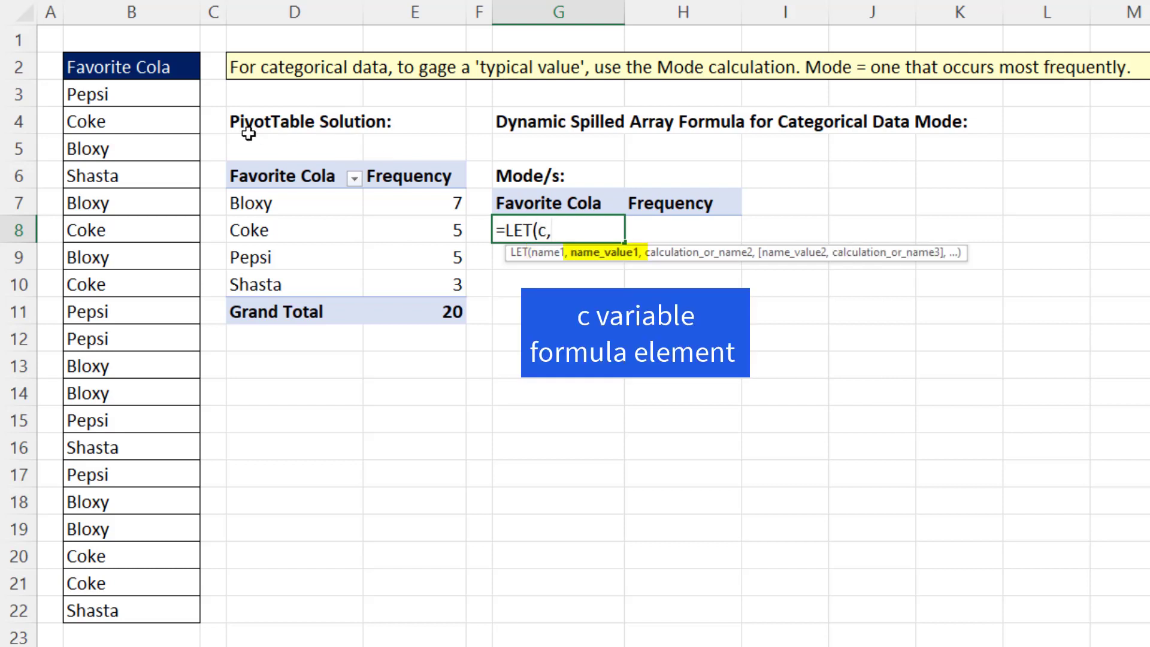
{"action": "left_click_drag", "start_coordinate": [108, 94], "coordinate": [113, 605]}
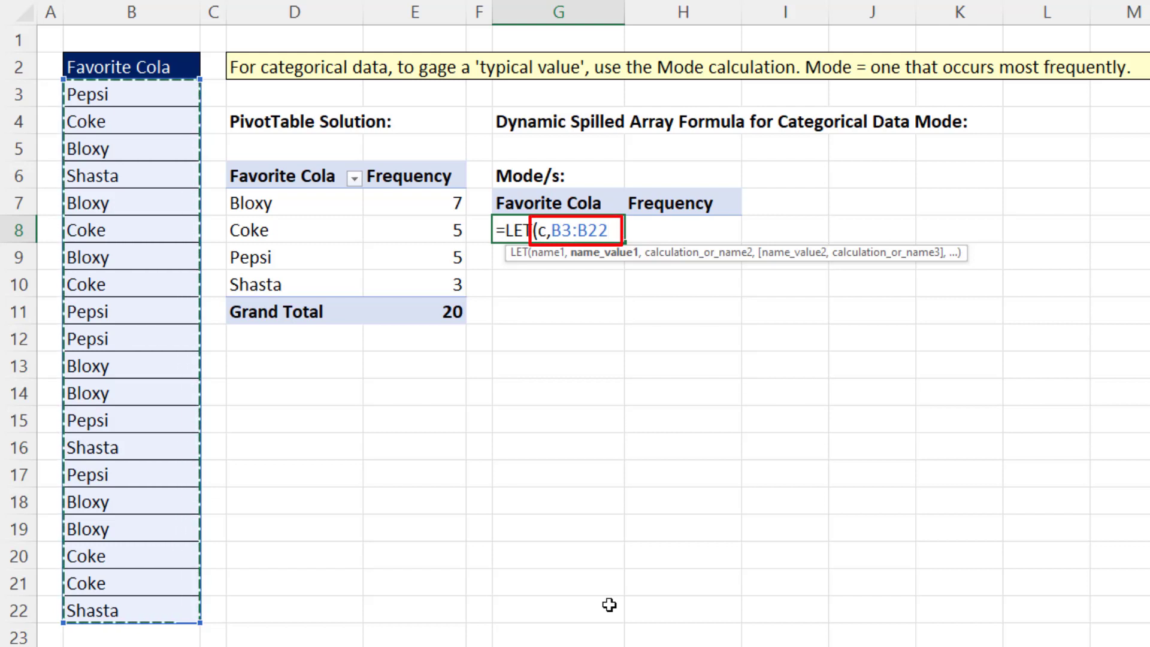
Define ul as SORT(UNIQUE(c)) and make ul the formula's result.
{"action": "type", "text": ","}
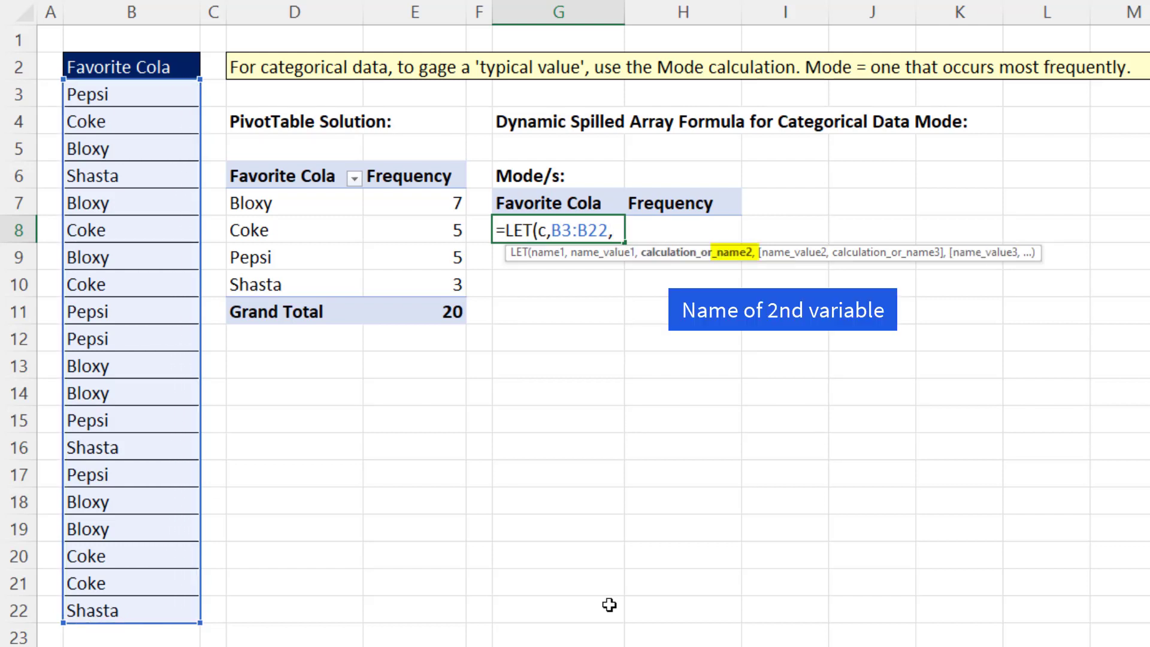
{"action": "type", "text": "ul"}
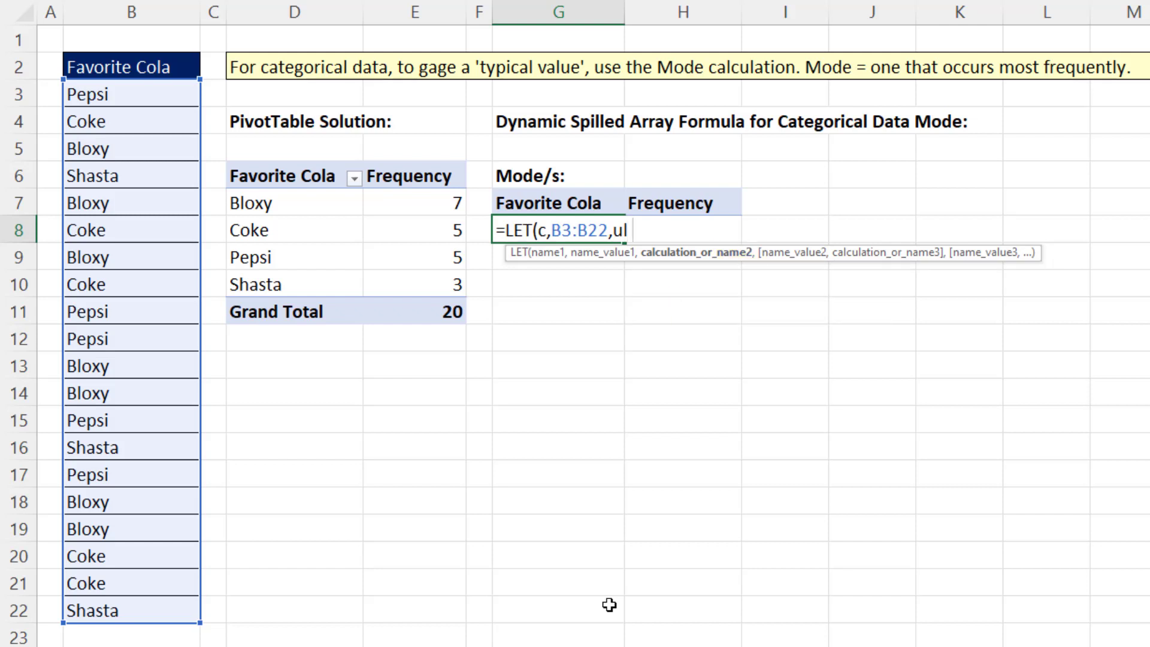
{"action": "type", "text": ",sor"}
{"action": "key", "text": "Tab"}
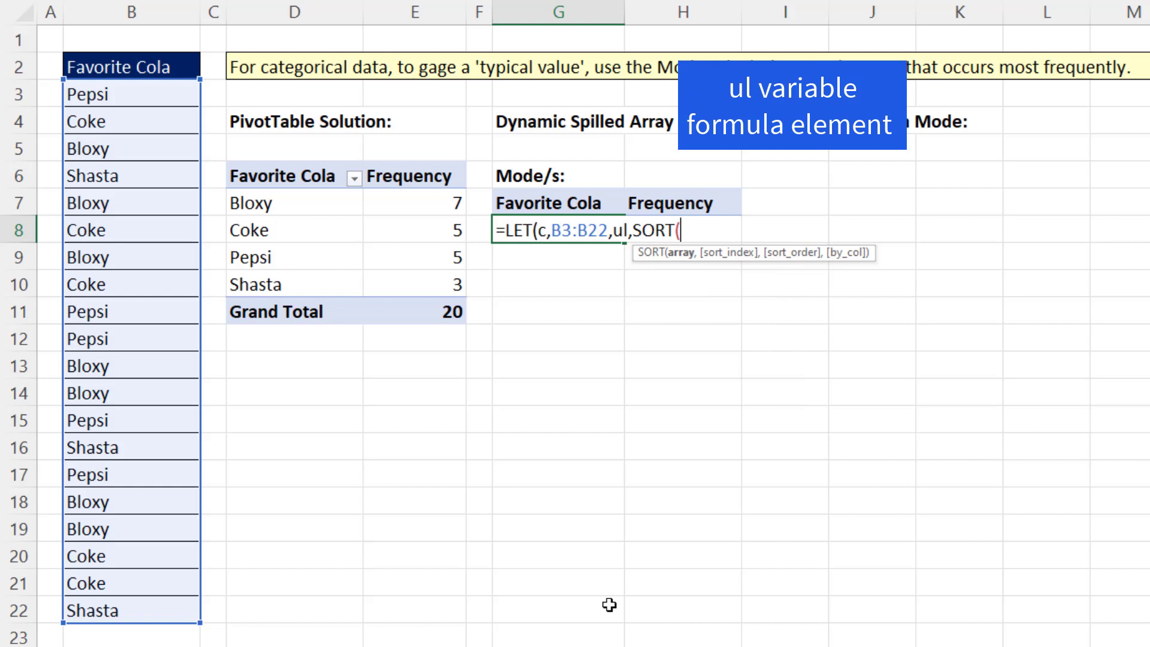
{"action": "type", "text": "uniq"}
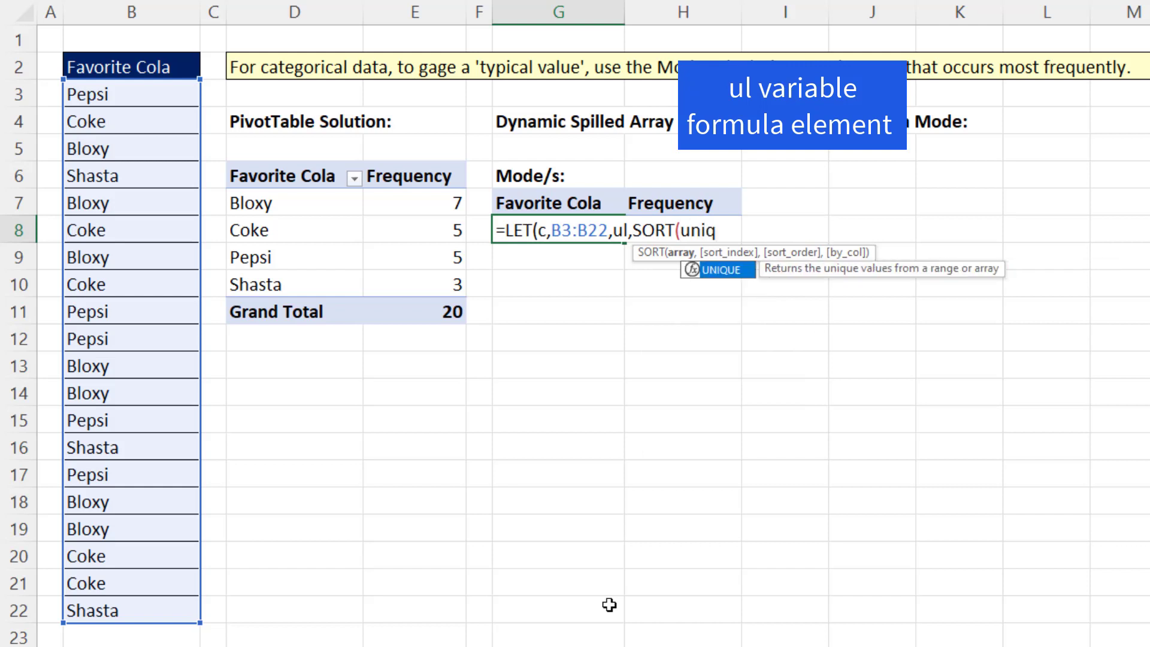
{"action": "key", "text": "Tab"}
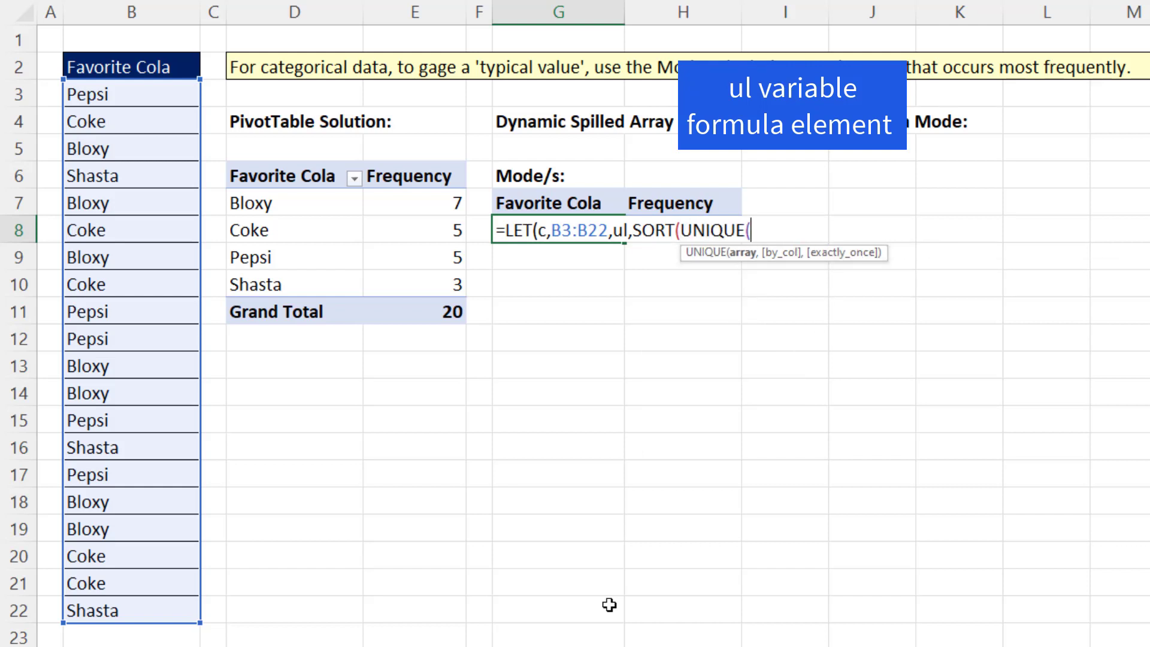
{"action": "type", "text": "c))"}
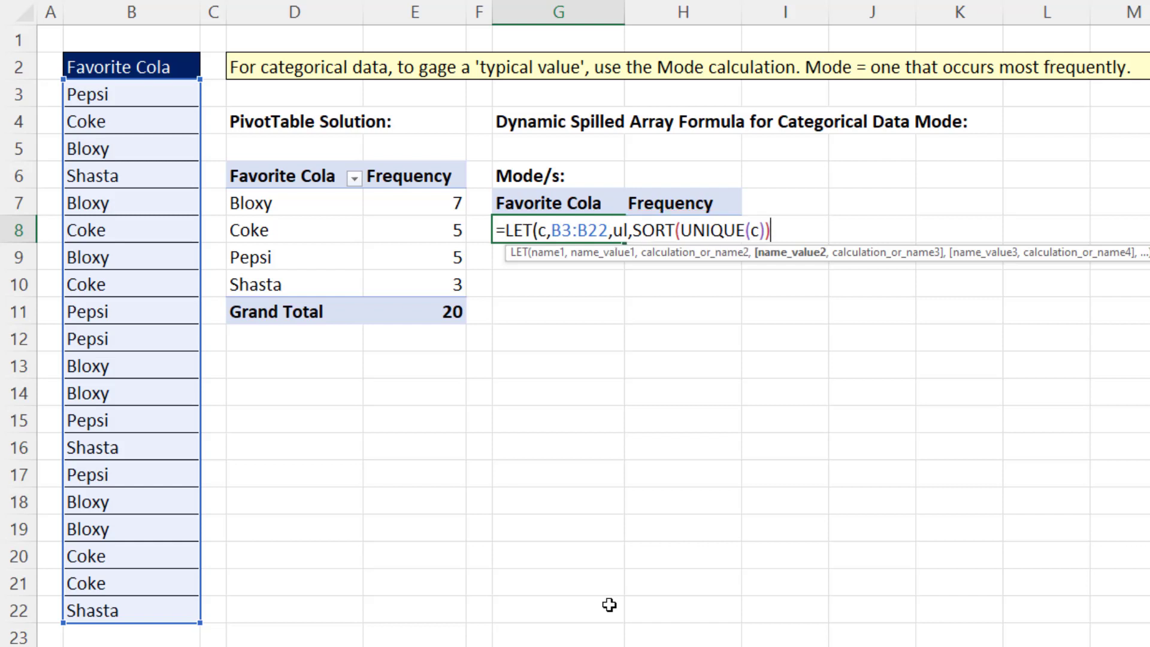
{"action": "type", "text": ","}
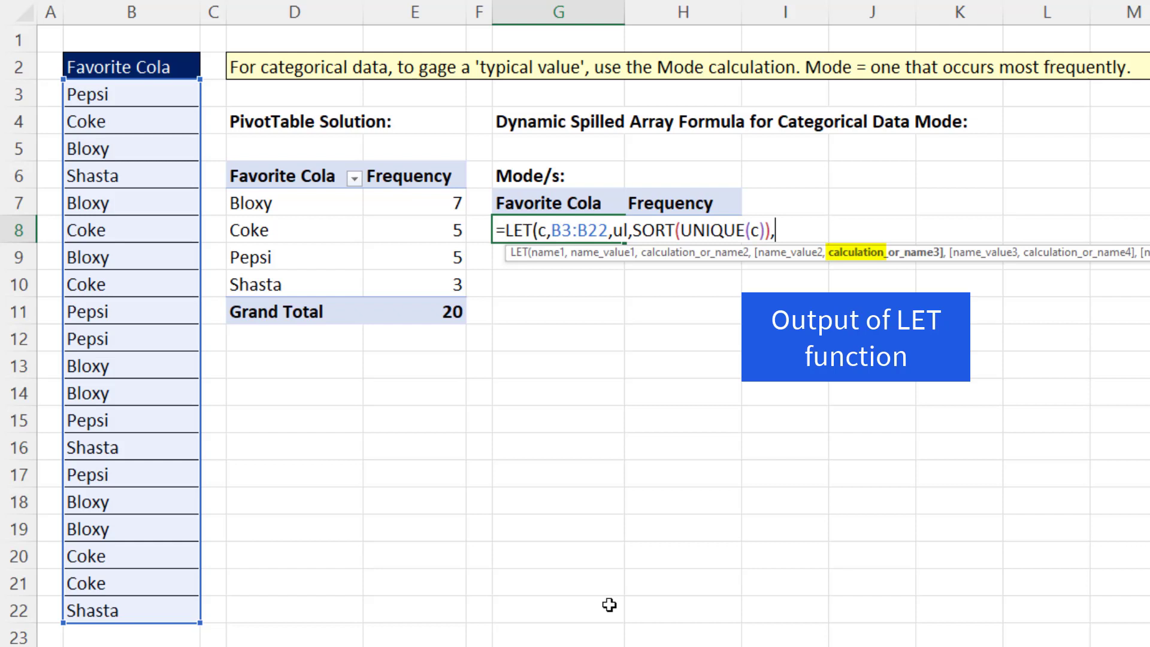
{"action": "type", "text": "ul)"}
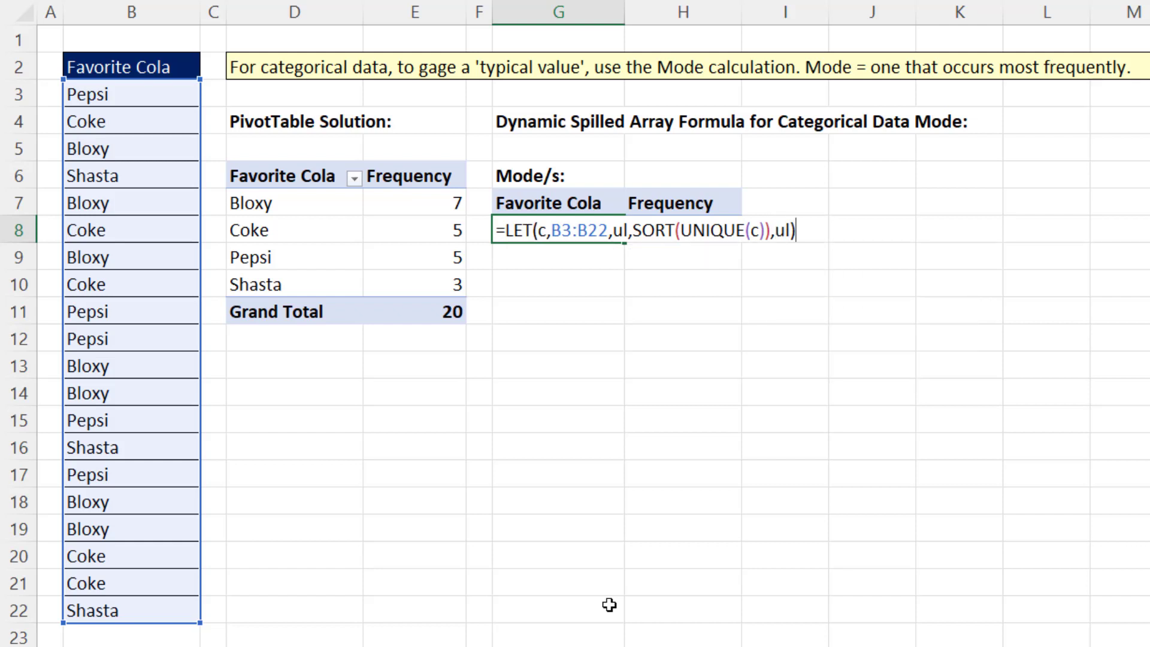
Enter the formula so the sorted cola names spill, then reopen G8 and drop the final ul.
{"action": "key", "text": "Return"}
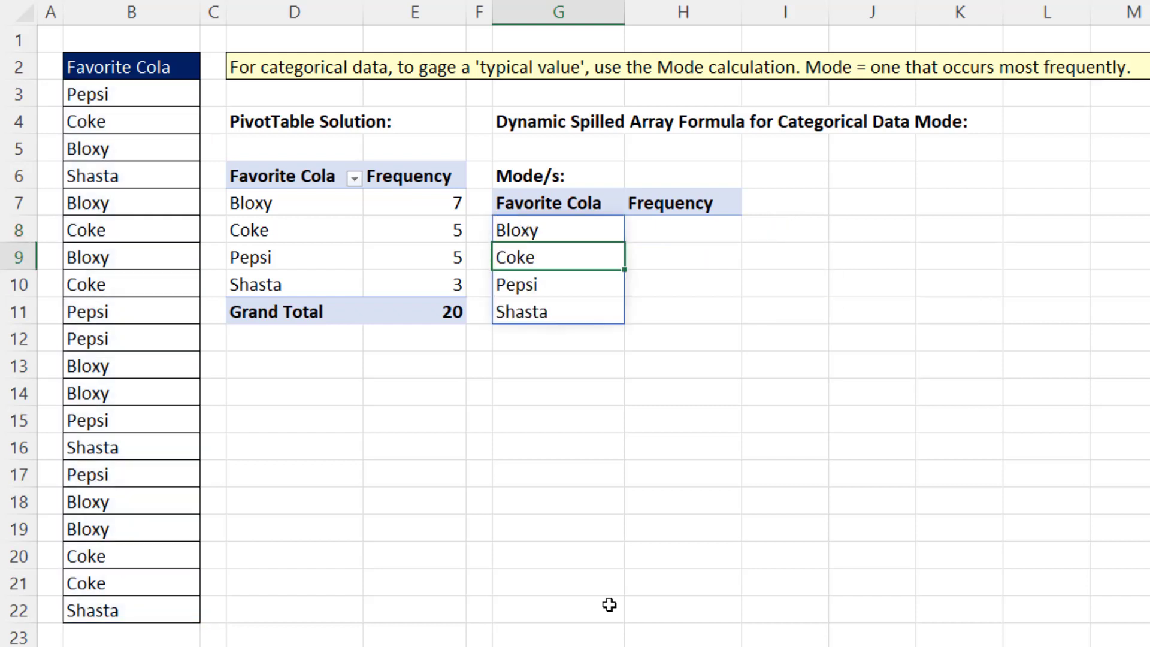
{"action": "left_click", "coordinate": [611, 229]}
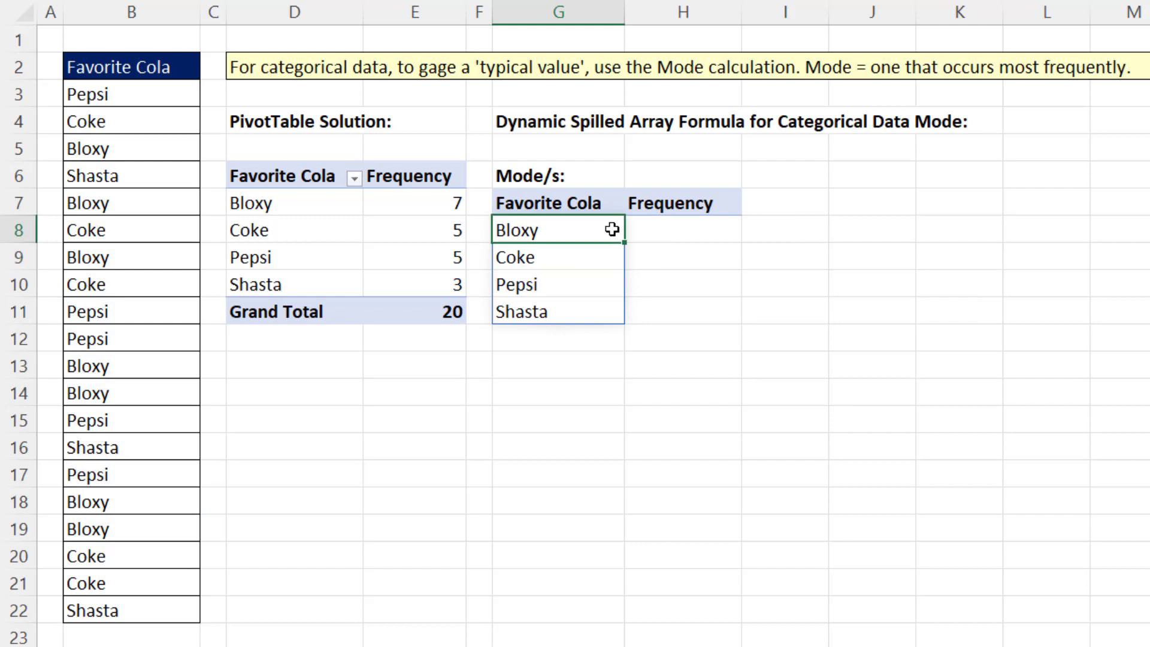
{"action": "key", "text": "F2"}
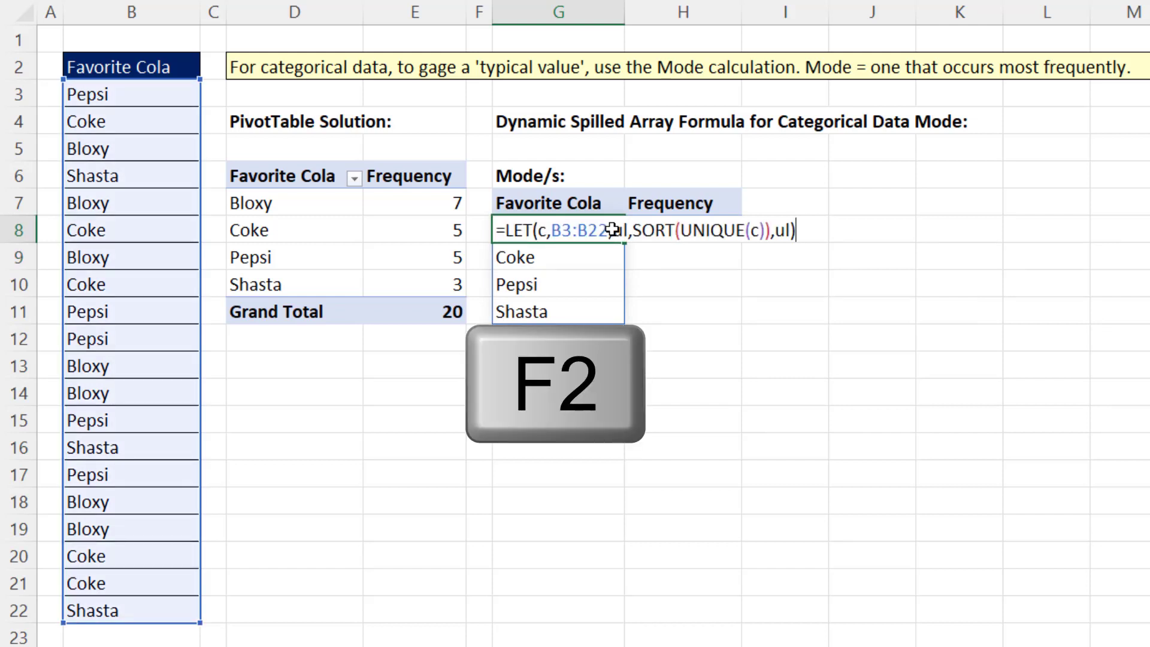
{"action": "key", "text": "BackSpace"}
{"action": "key", "text": "BackSpace"}
{"action": "key", "text": "BackSpace"}
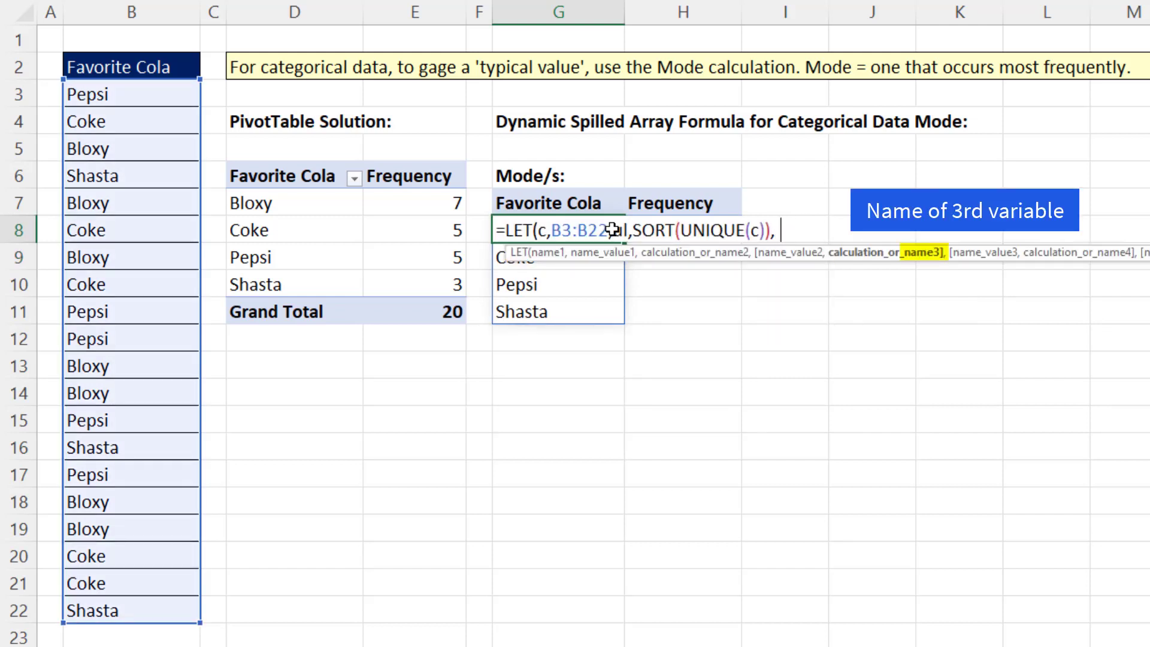
Define f as COUNTIFS(c,ul) and return it, spilling counts 7, 5, 5, 3.
{"action": "type", "text": "f"}
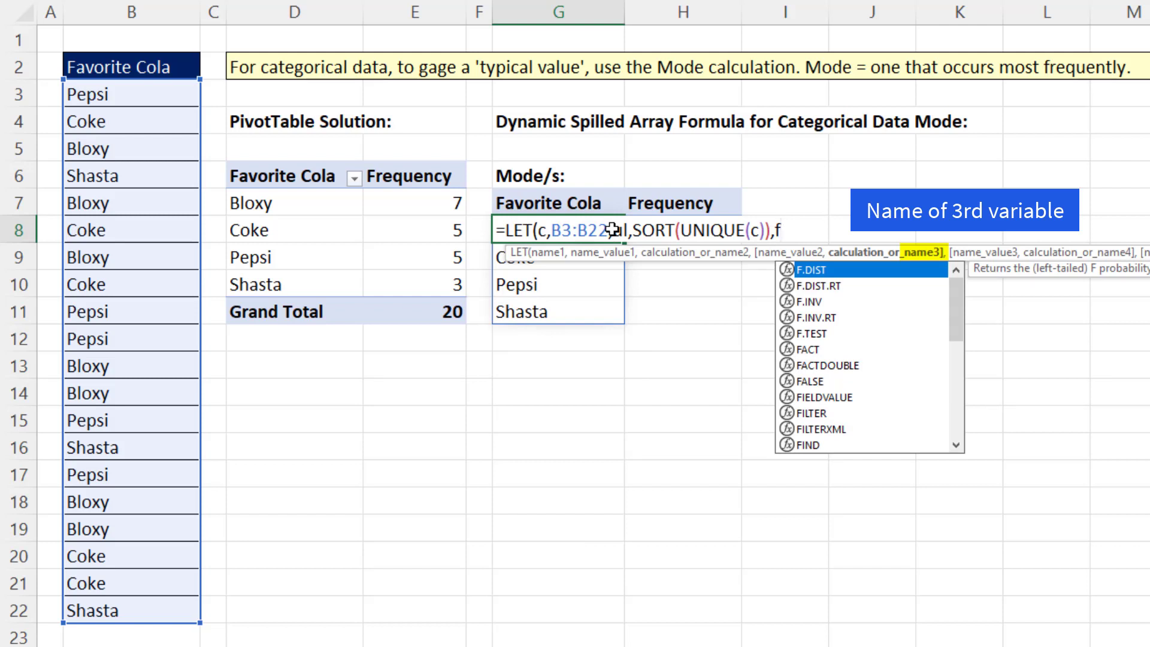
{"action": "type", "text": ","}
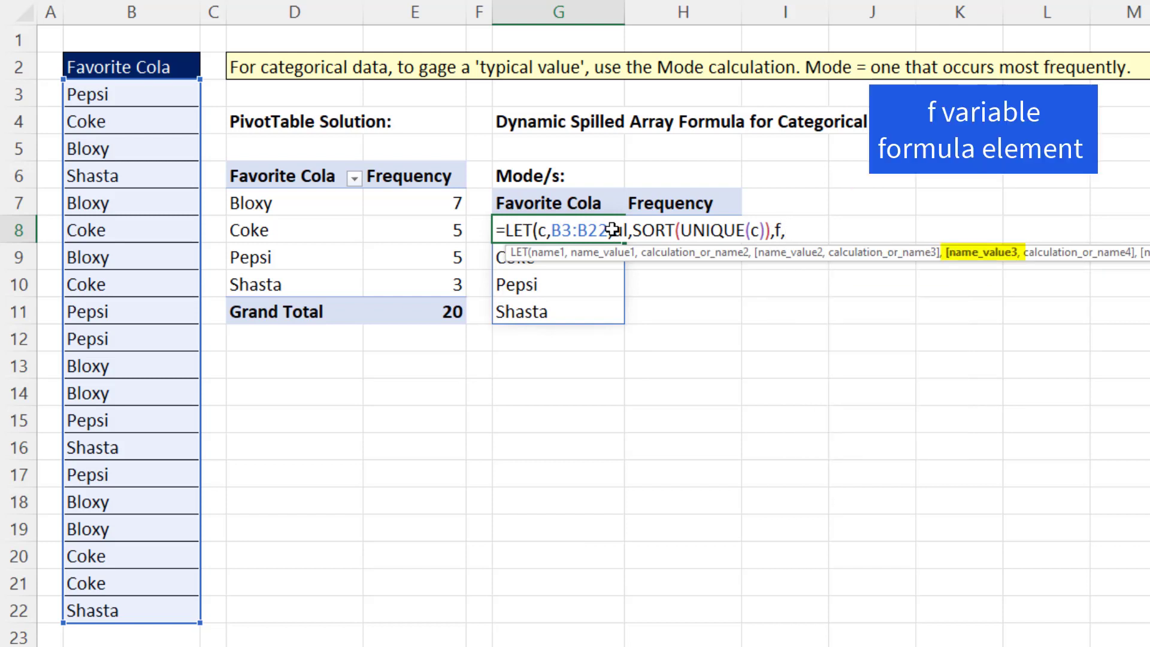
{"action": "type", "text": "co"}
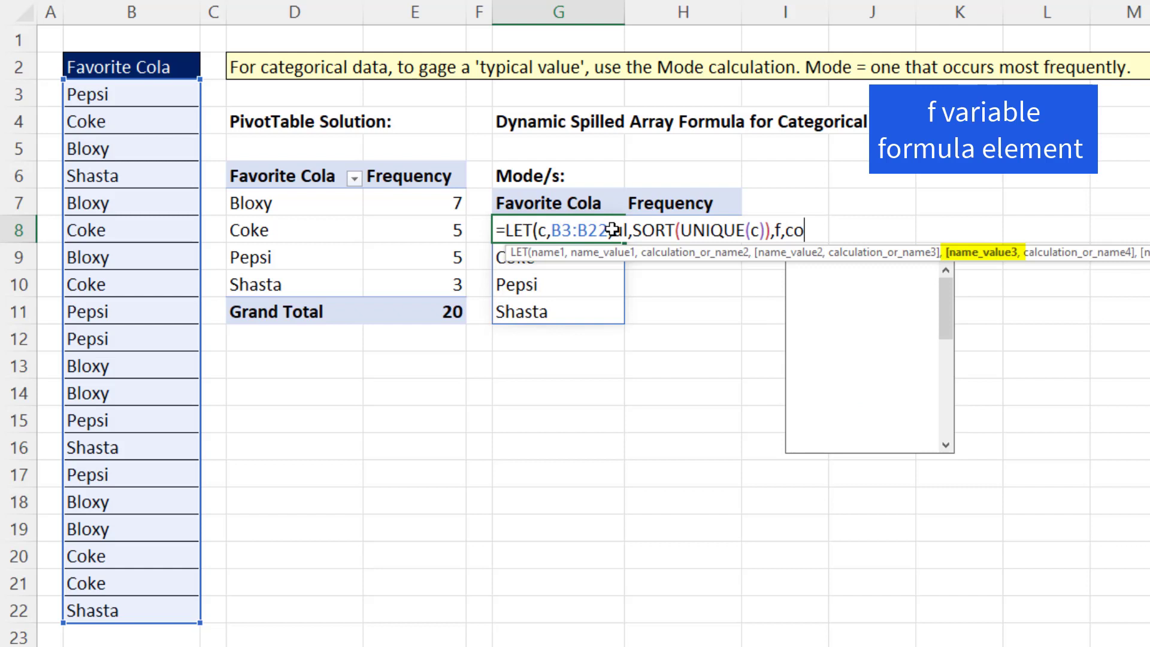
{"action": "type", "text": "untifs"}
{"action": "key", "text": "Tab"}
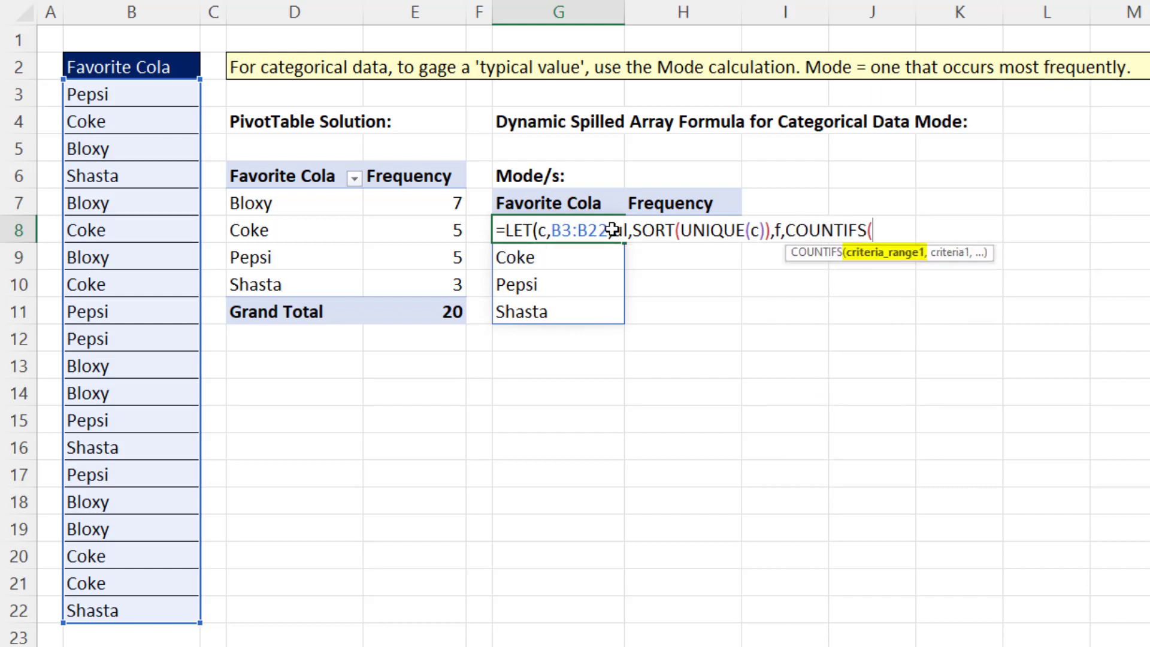
{"action": "type", "text": "c,"}
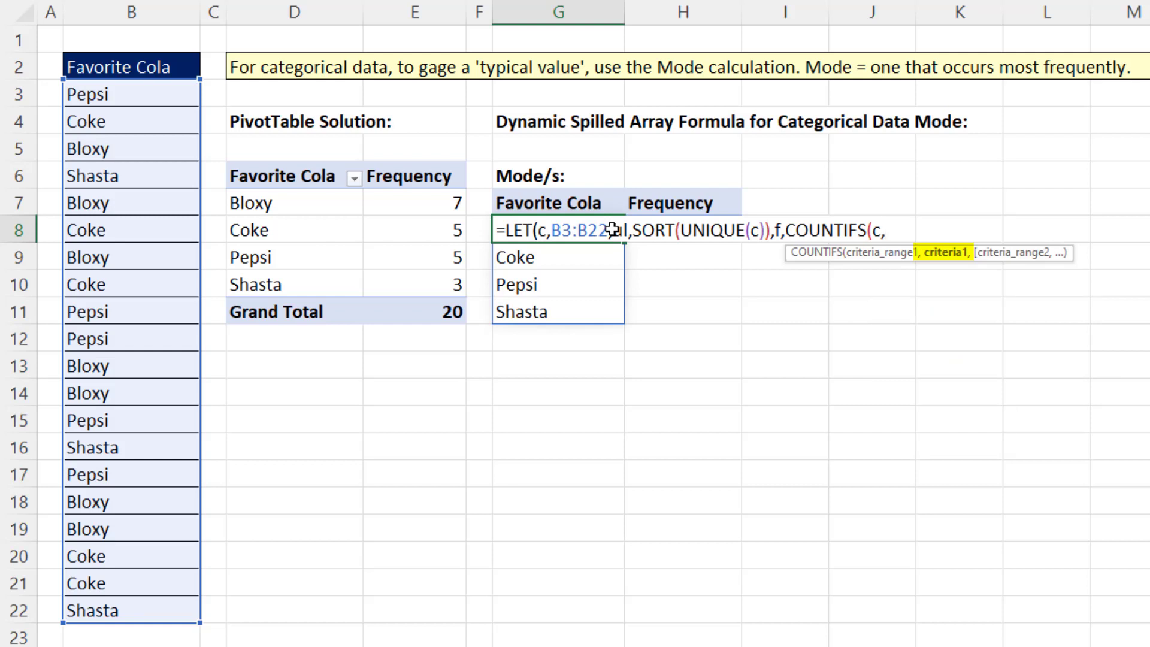
{"action": "type", "text": "ul"}
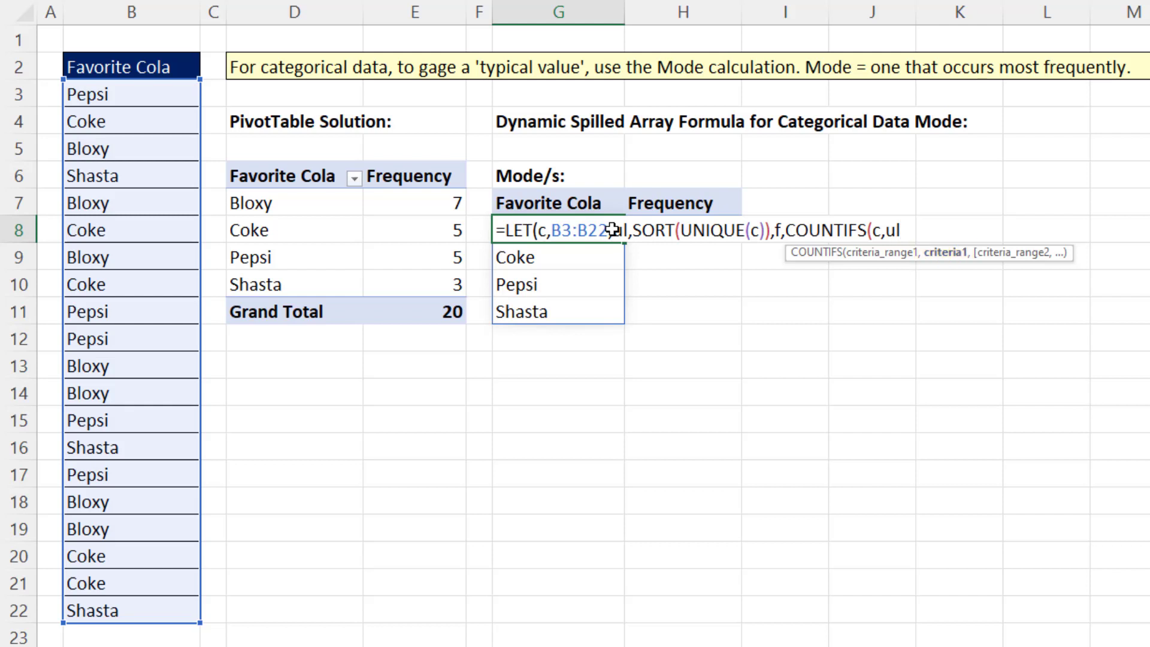
{"action": "type", "text": ")"}
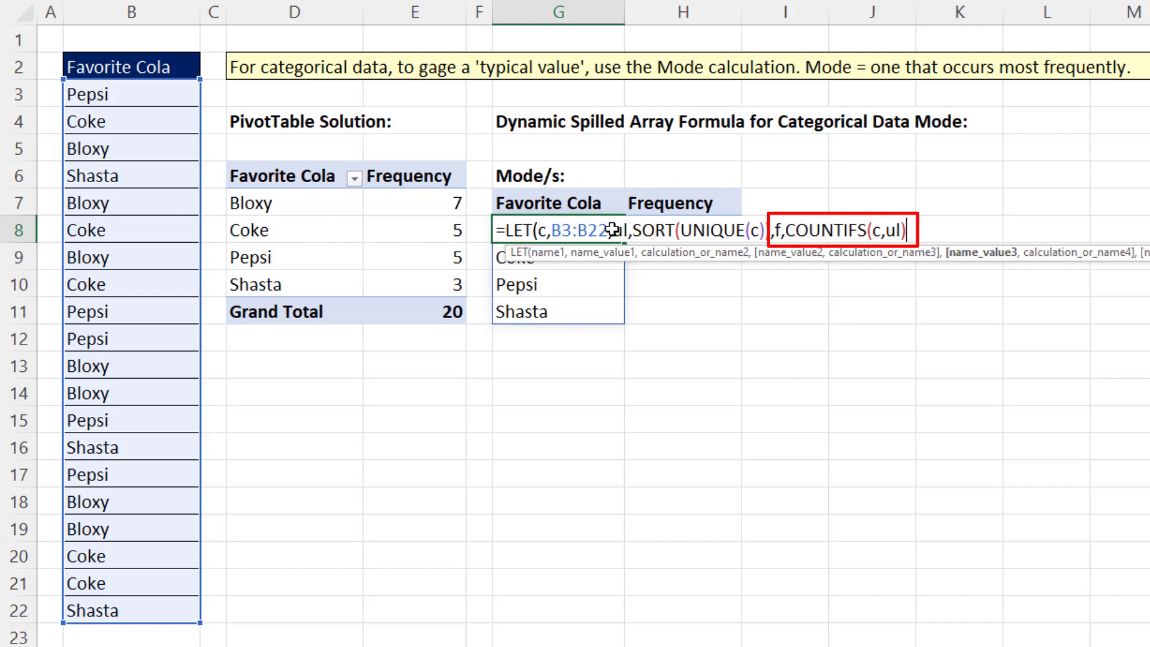
{"action": "type", "text": ",f)"}
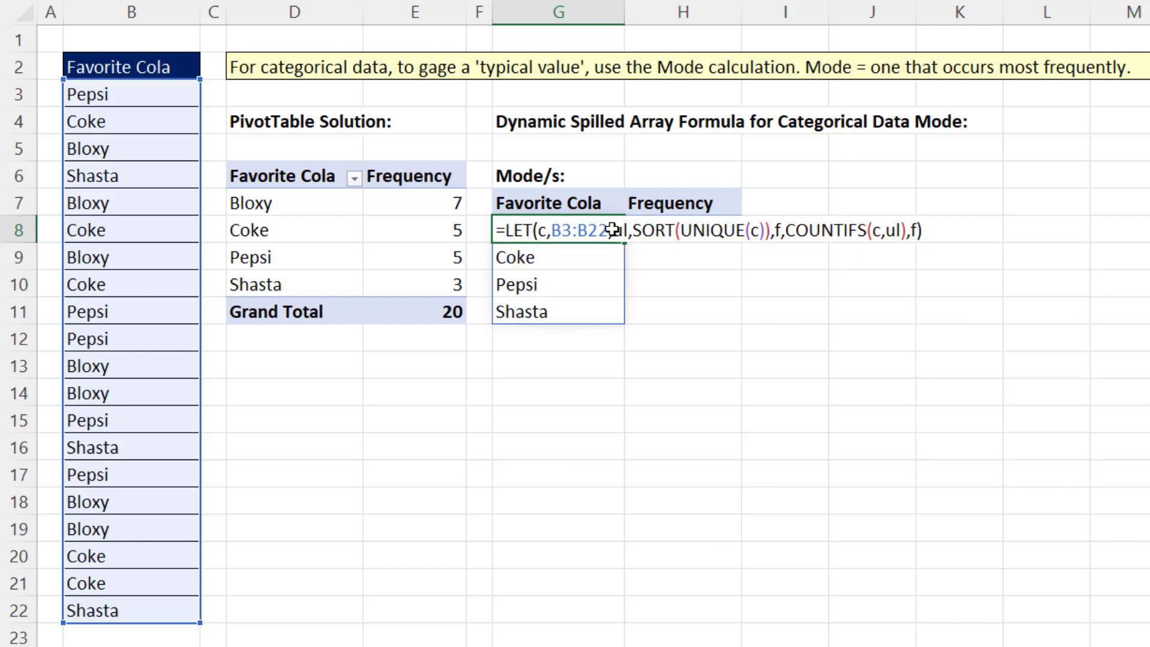
{"action": "key", "text": "Return"}
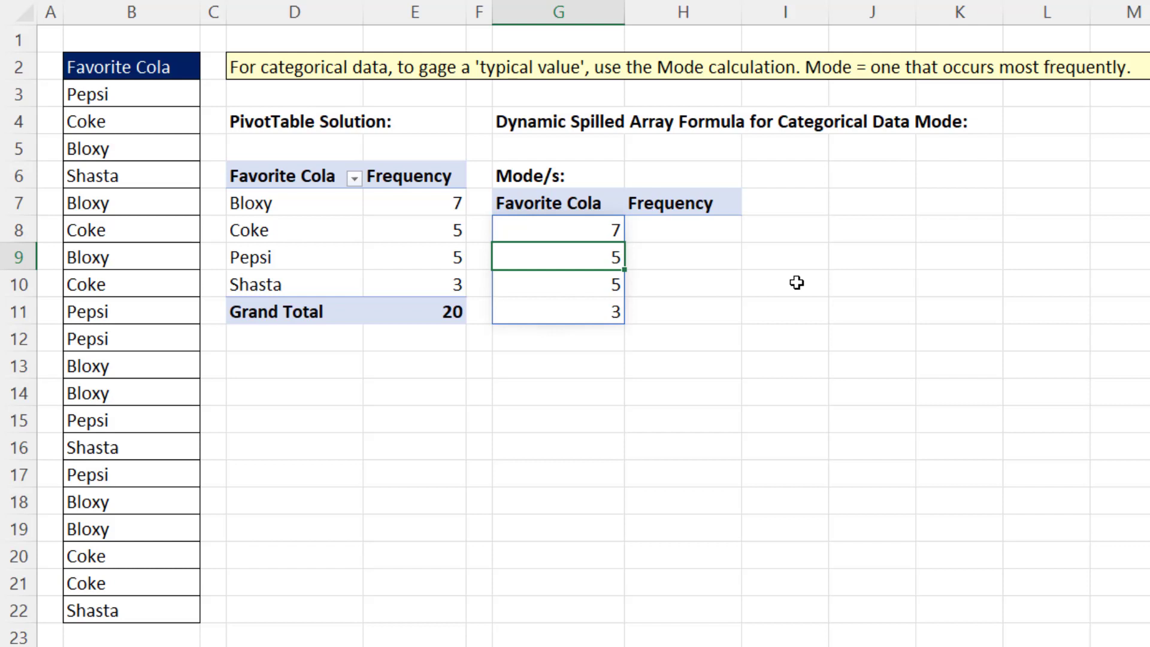
Reopen the G8 formula and begin a fourth variable fd using CHOOSE.
{"action": "key", "text": "Up"}
{"action": "key", "text": "F2"}
{"action": "key", "text": "BackSpace"}
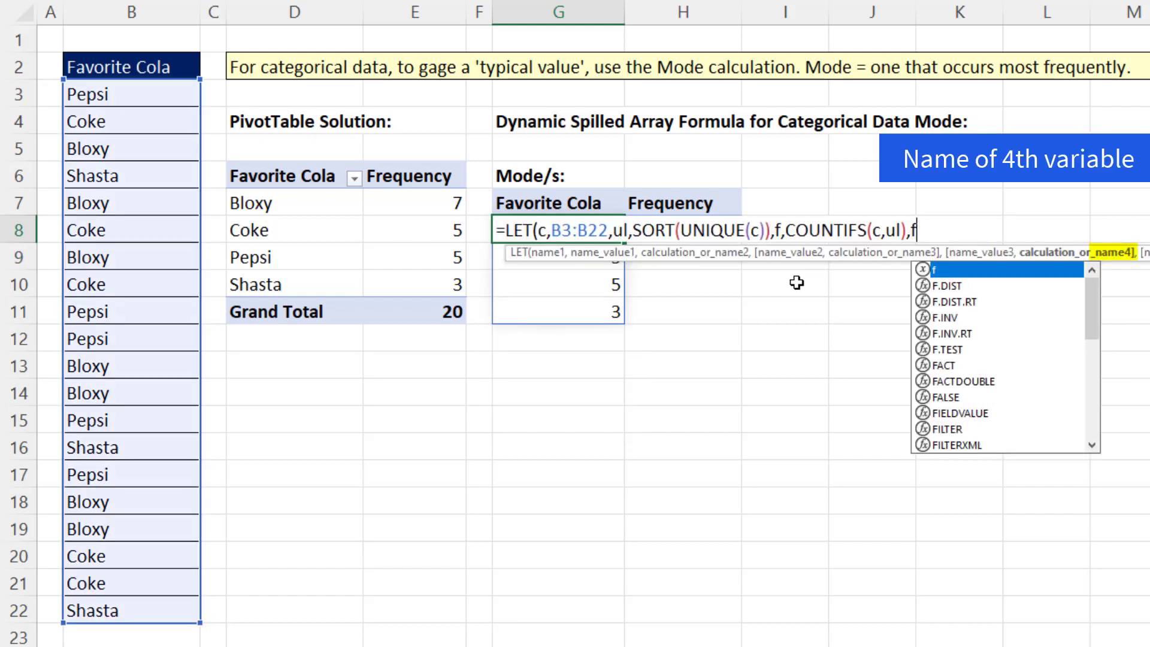
{"action": "type", "text": "d"}
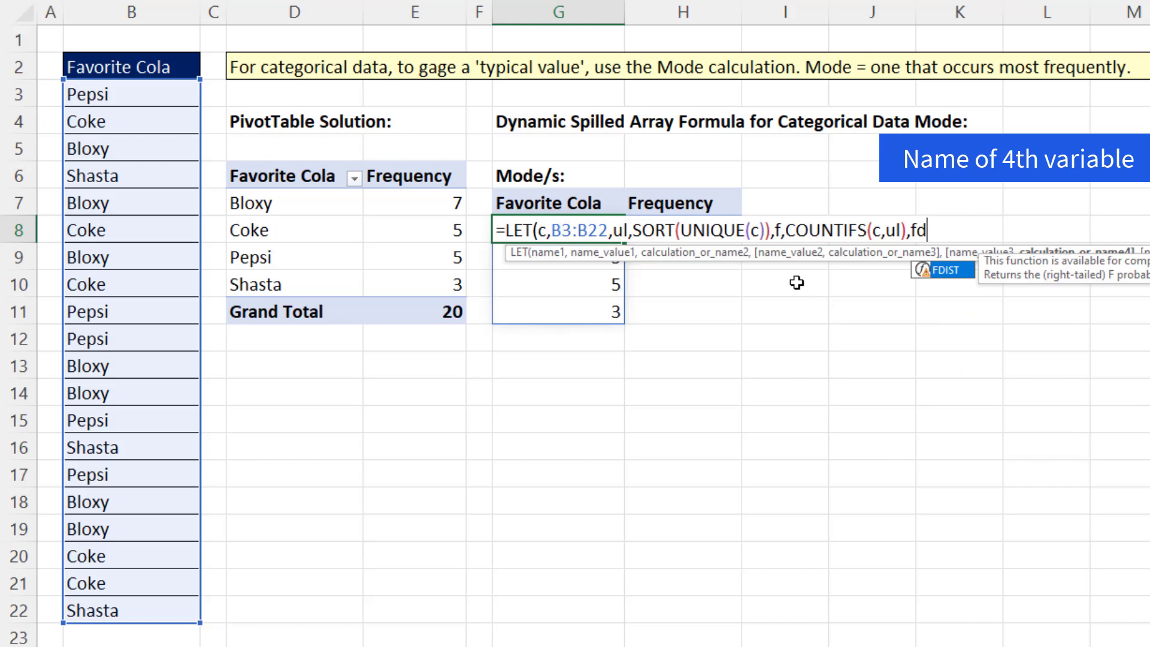
{"action": "type", "text": ","}
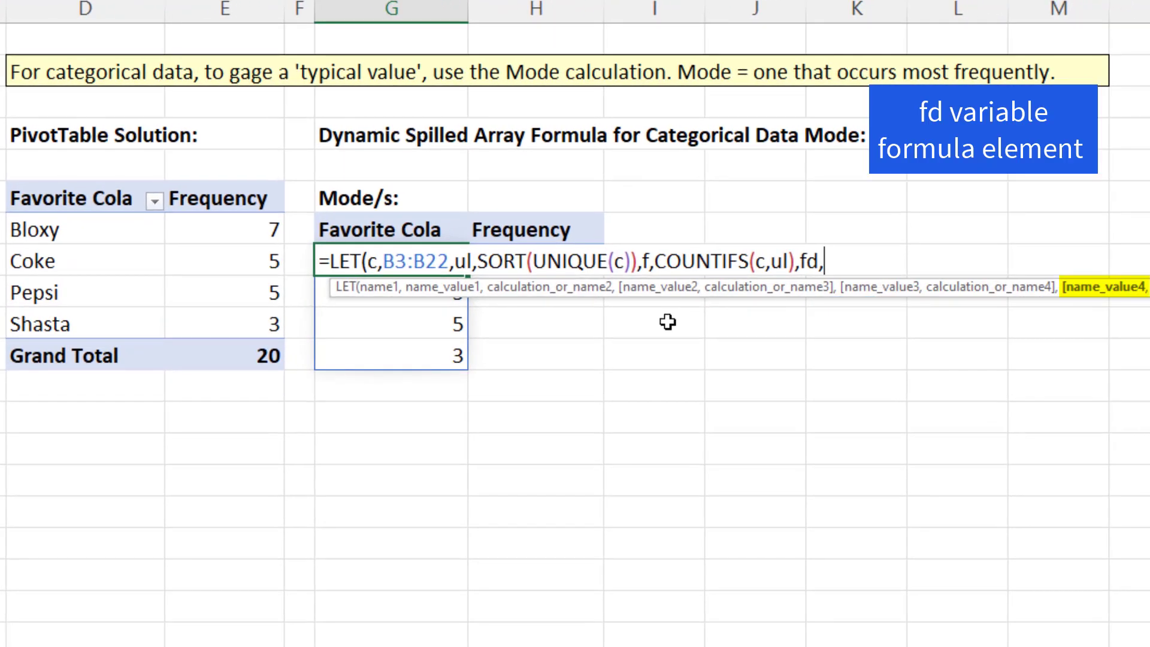
{"action": "type", "text": "cho"}
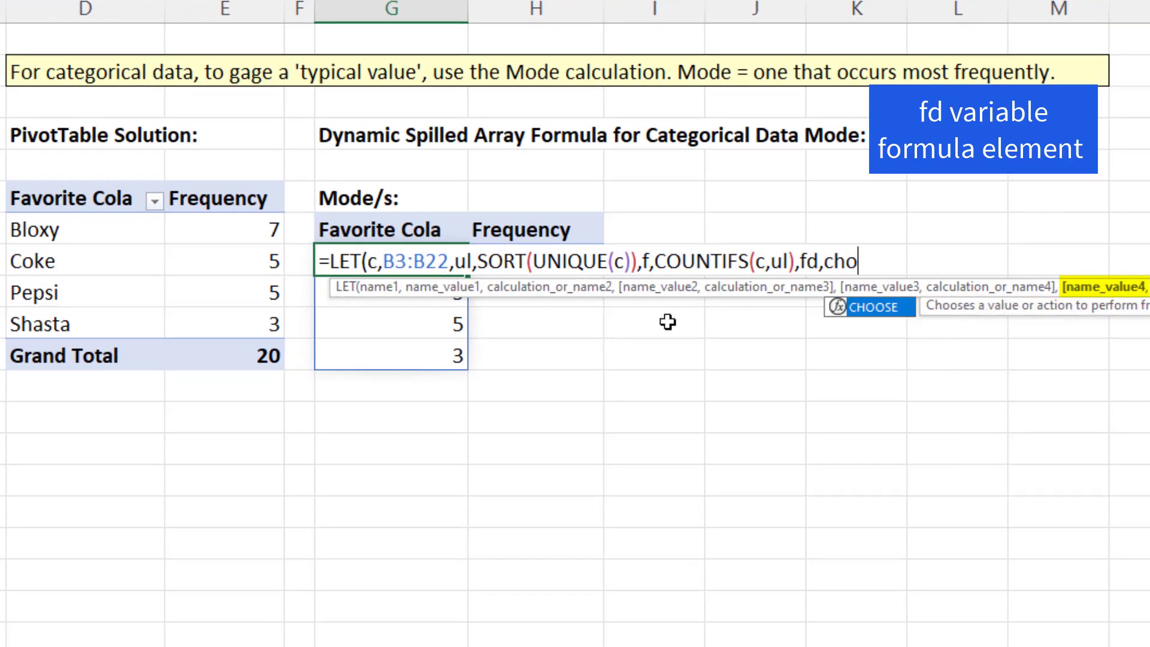
Define fd as CHOOSE({1,2},ul,f) and return it, spilling each cola beside its count.
{"action": "key", "text": "Tab"}
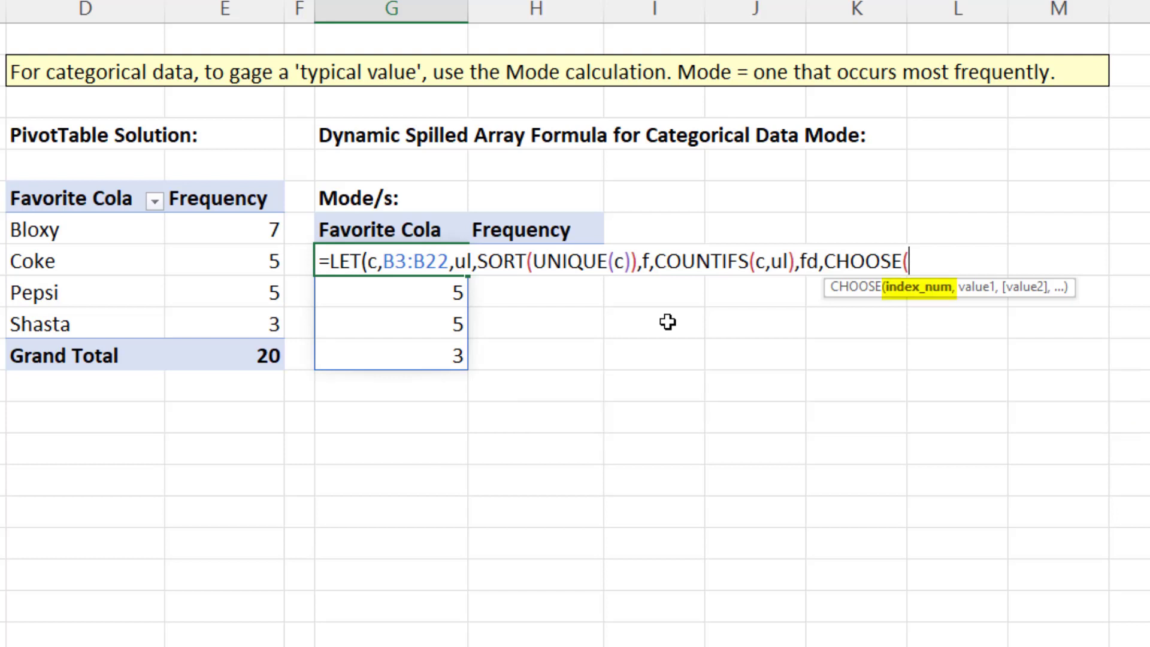
{"action": "type", "text": "{1,"}
{"action": "type", "text": "2}"}
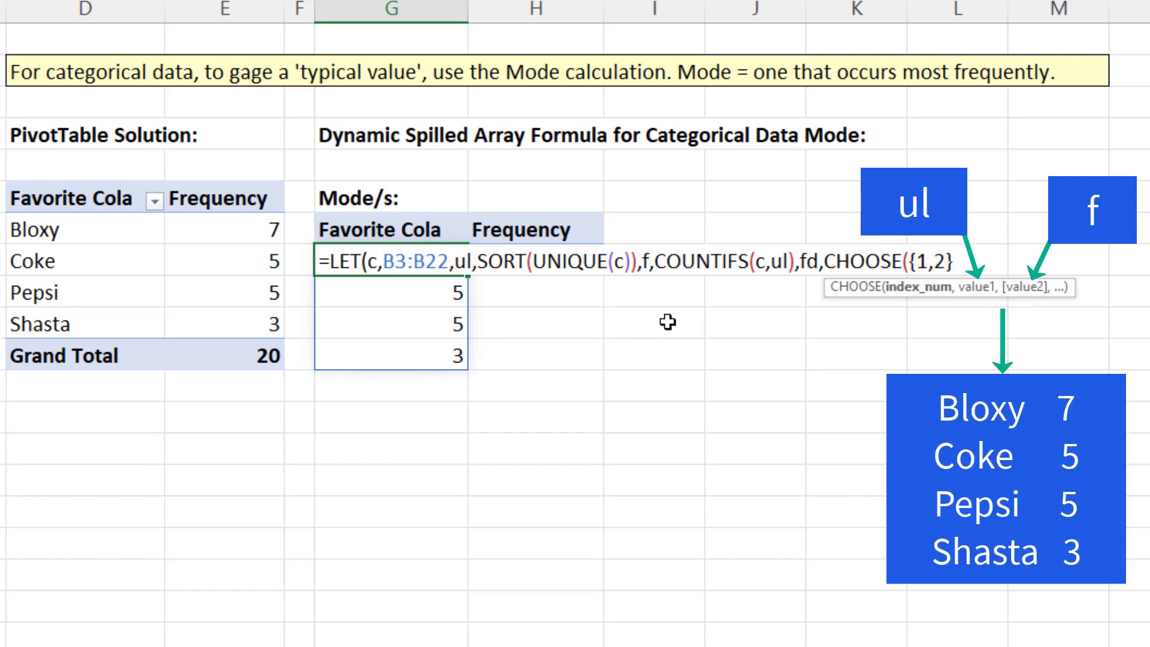
{"action": "type", "text": ","}
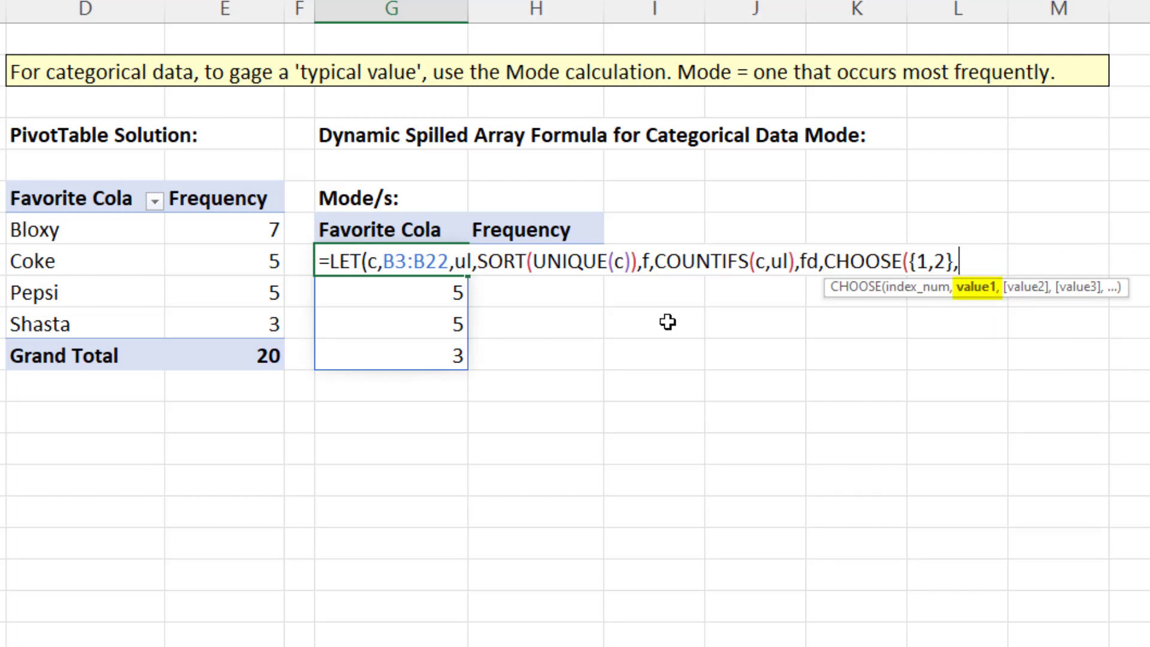
{"action": "type", "text": "ul,"}
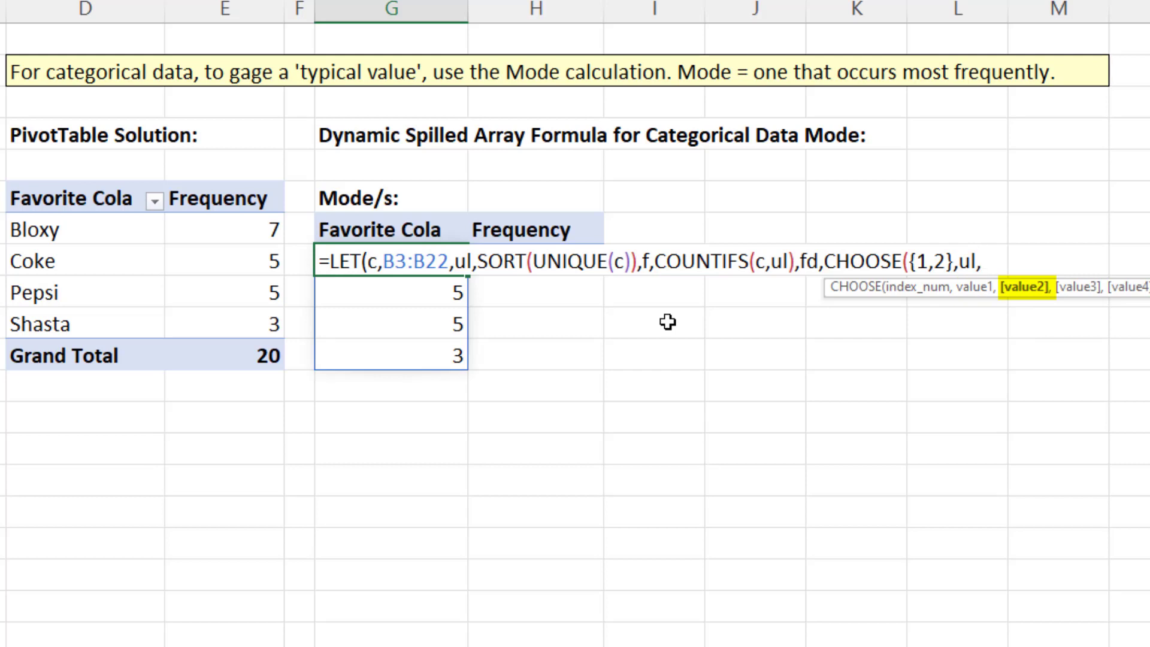
{"action": "type", "text": "f"}
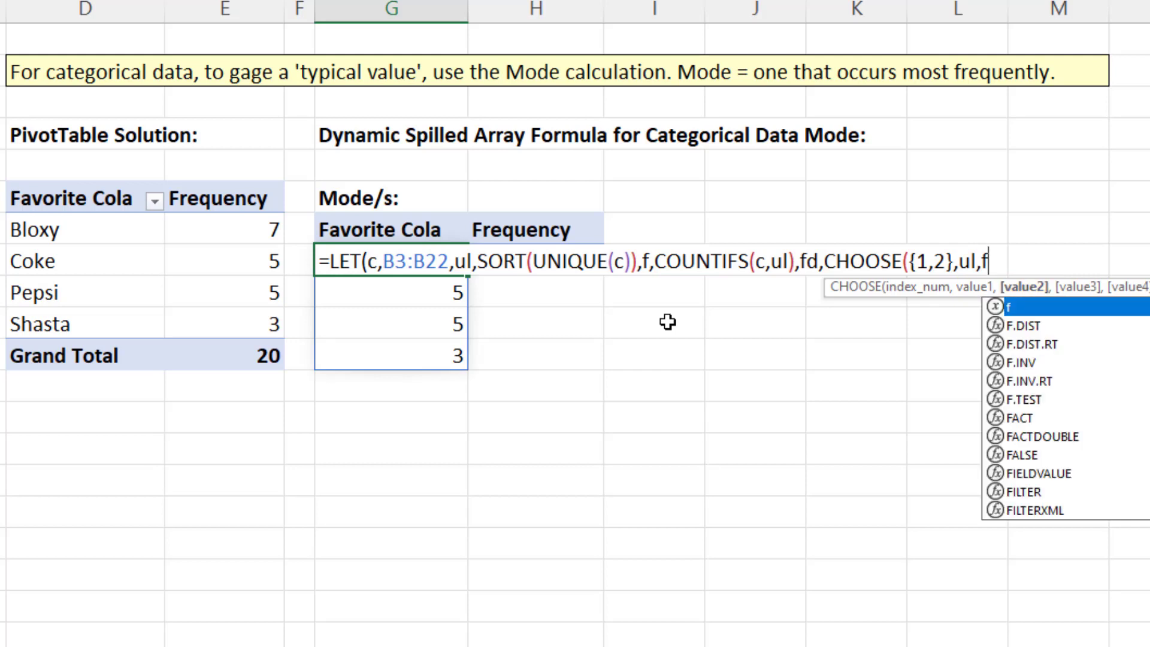
{"action": "type", "text": ")"}
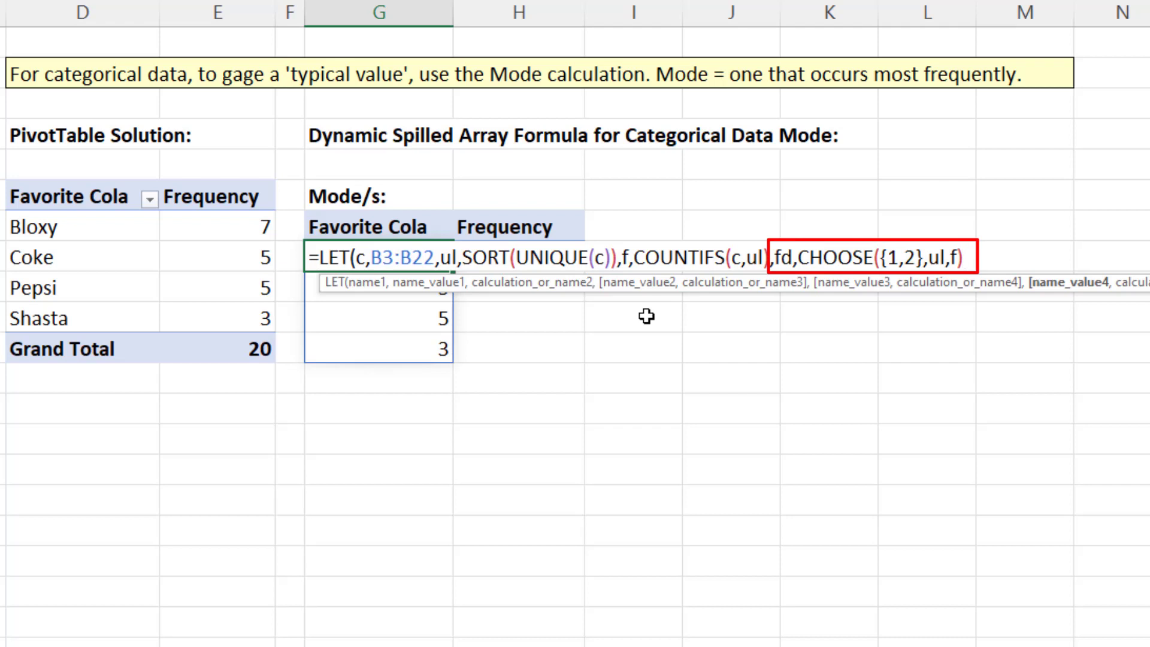
{"action": "type", "text": ","}
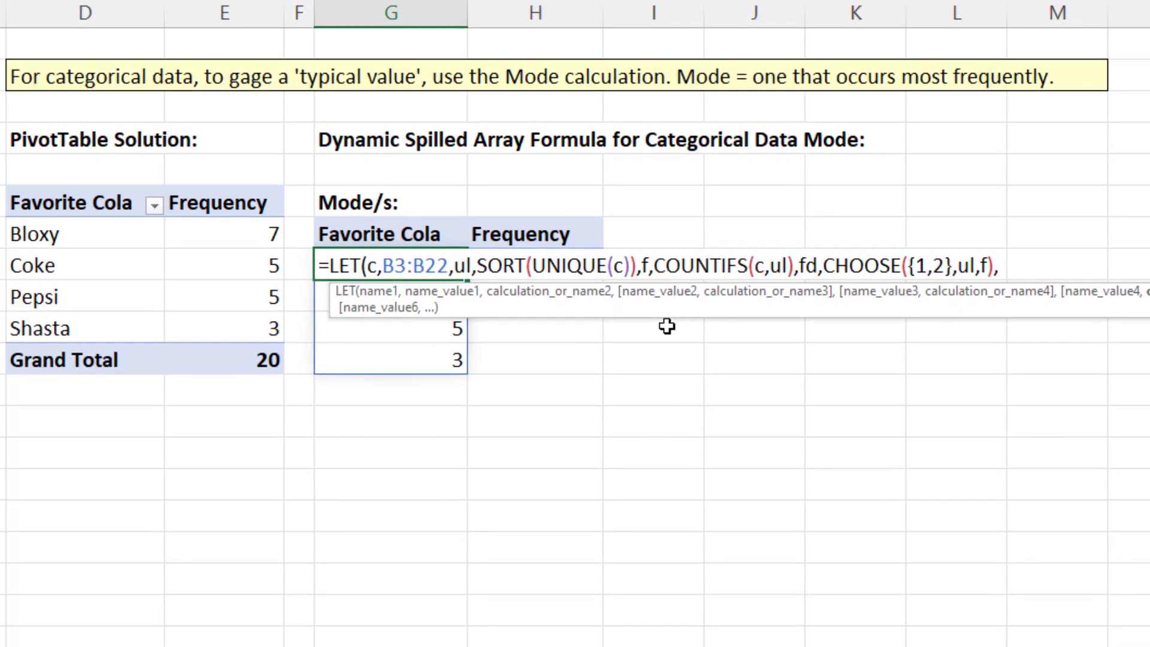
{"action": "type", "text": "fd)"}
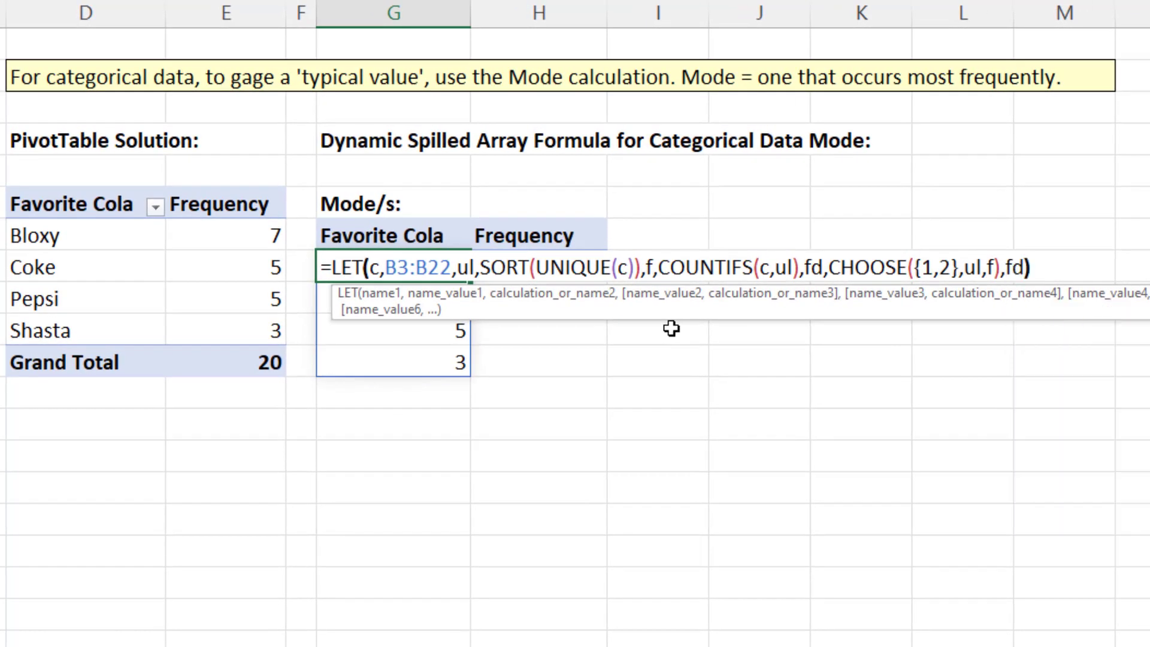
{"action": "key", "text": "Return"}
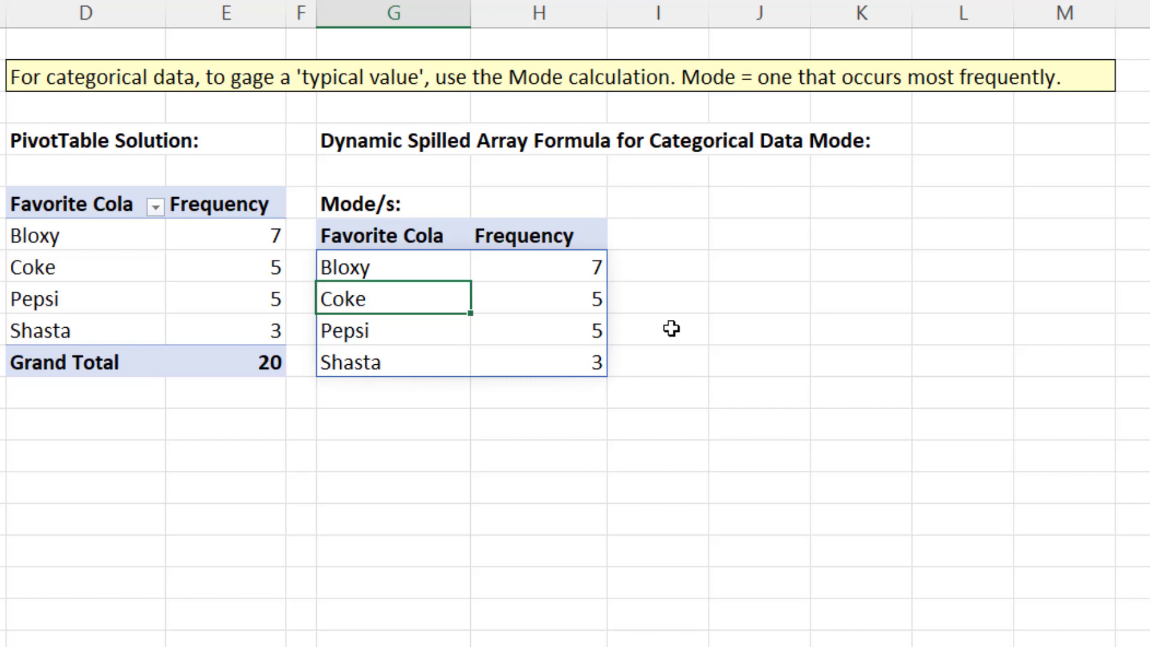
Replace the final fd with FILTER(fd,f=MAX(f)) so only Bloxy with 7 spills.
{"action": "key", "text": "Up"}
{"action": "key", "text": "F2"}
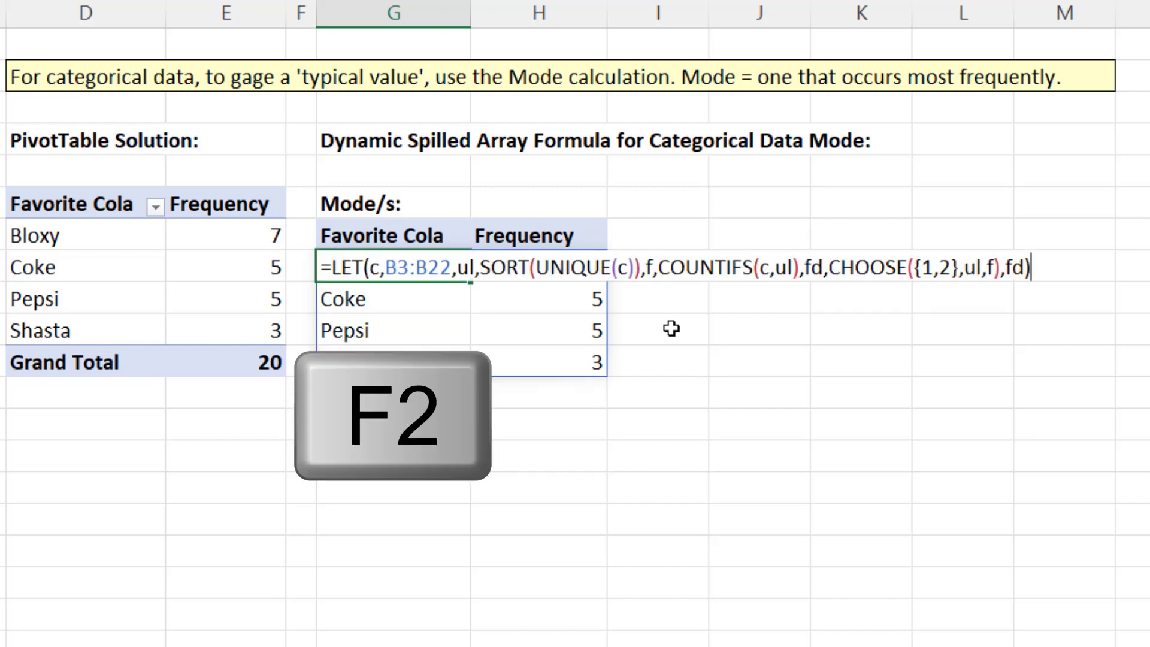
{"action": "key", "text": "BackSpace"}
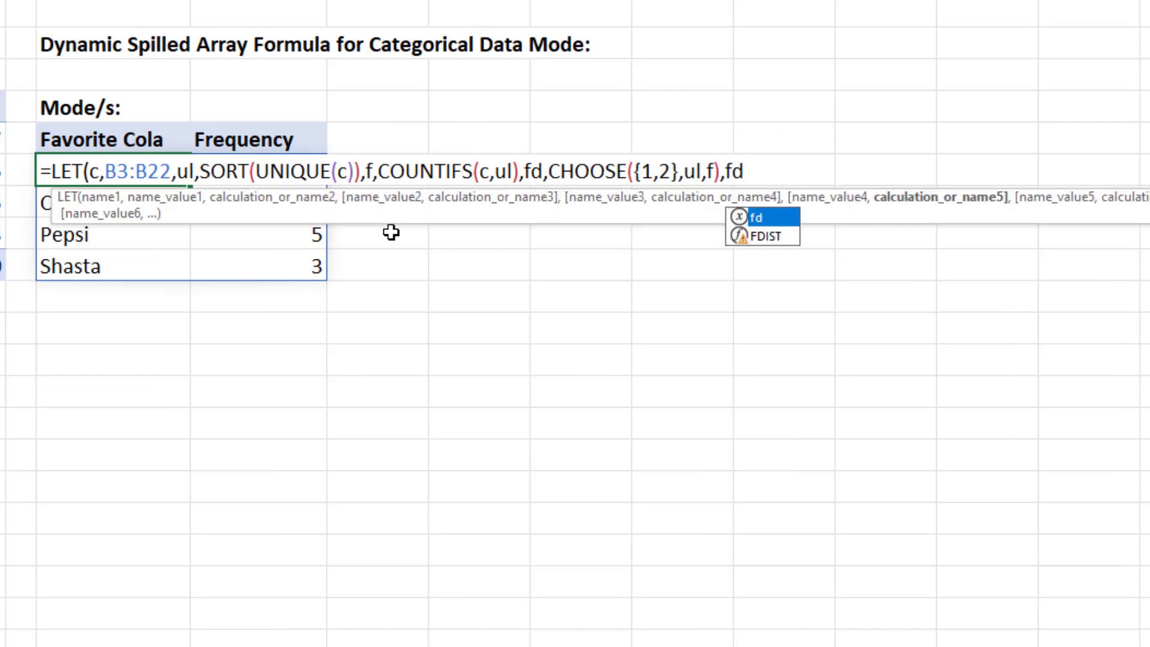
{"action": "key", "text": "BackSpace"}
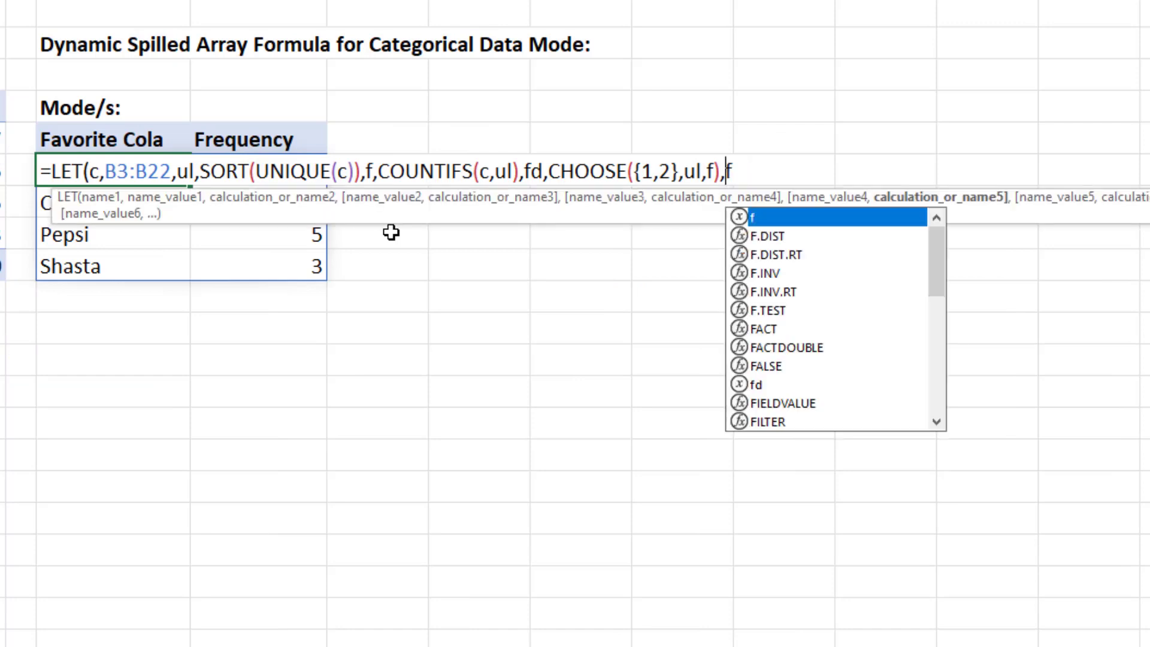
{"action": "key", "text": "BackSpace"}
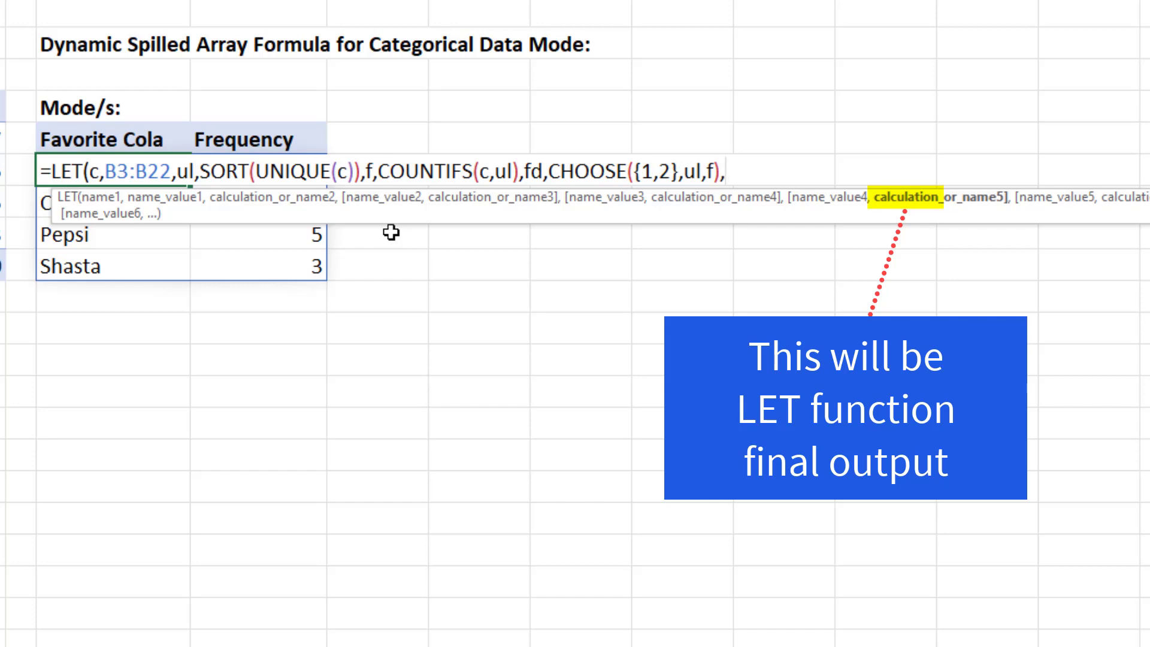
{"action": "type", "text": "fil"}
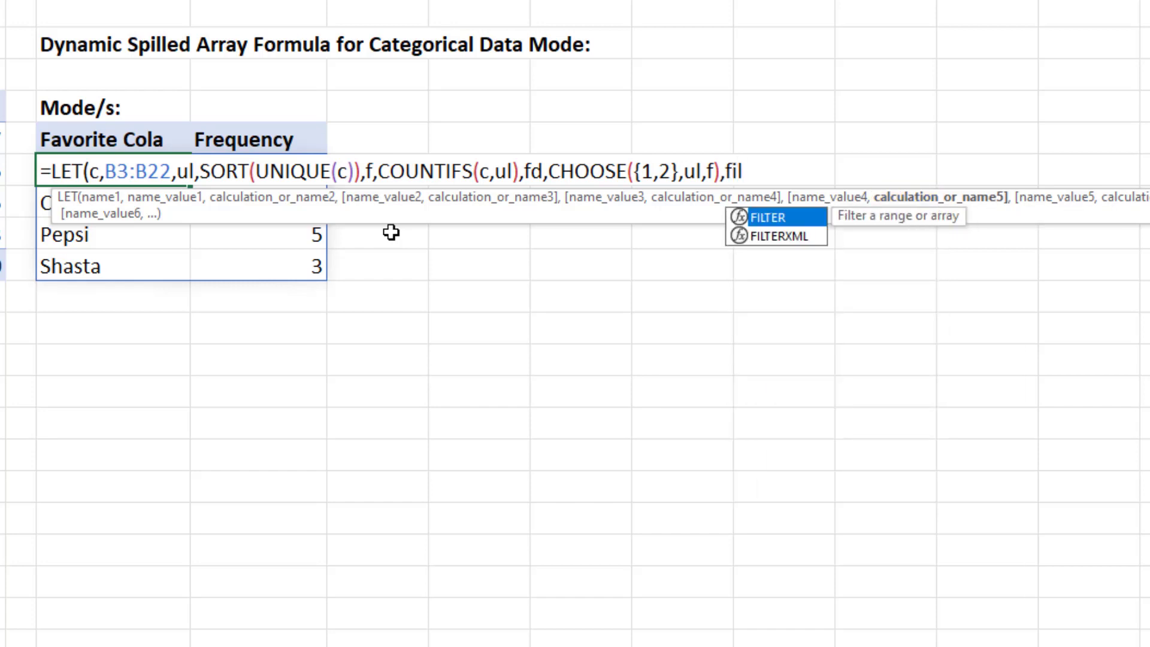
{"action": "key", "text": "Tab"}
{"action": "type", "text": "fd,"}
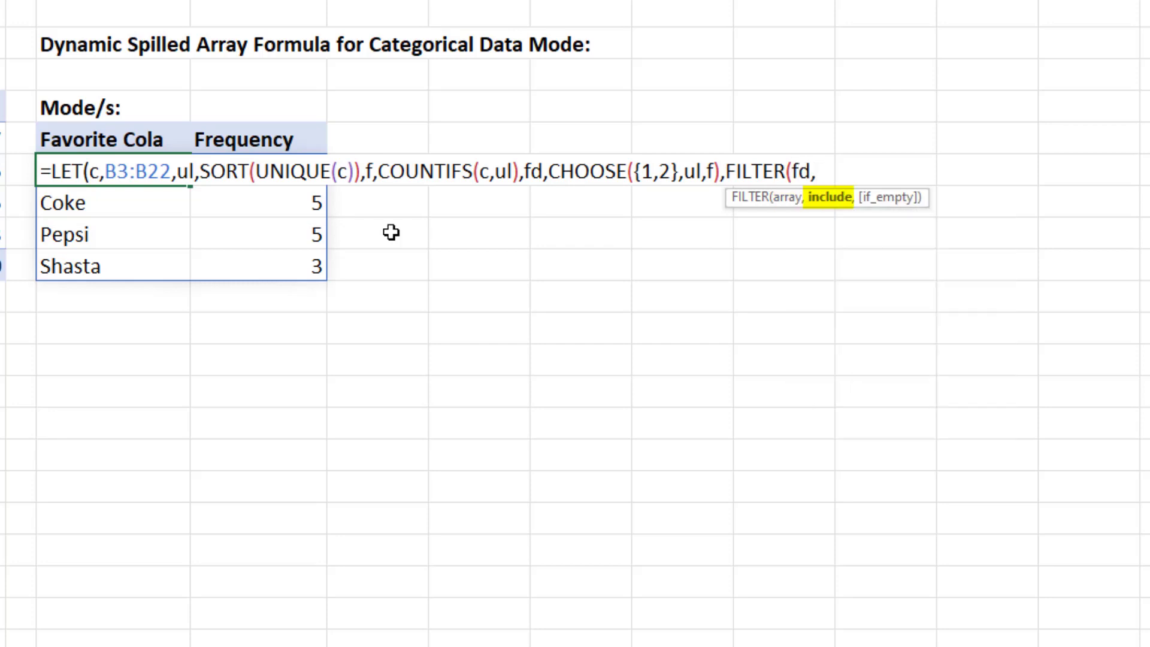
{"action": "type", "text": "f"}
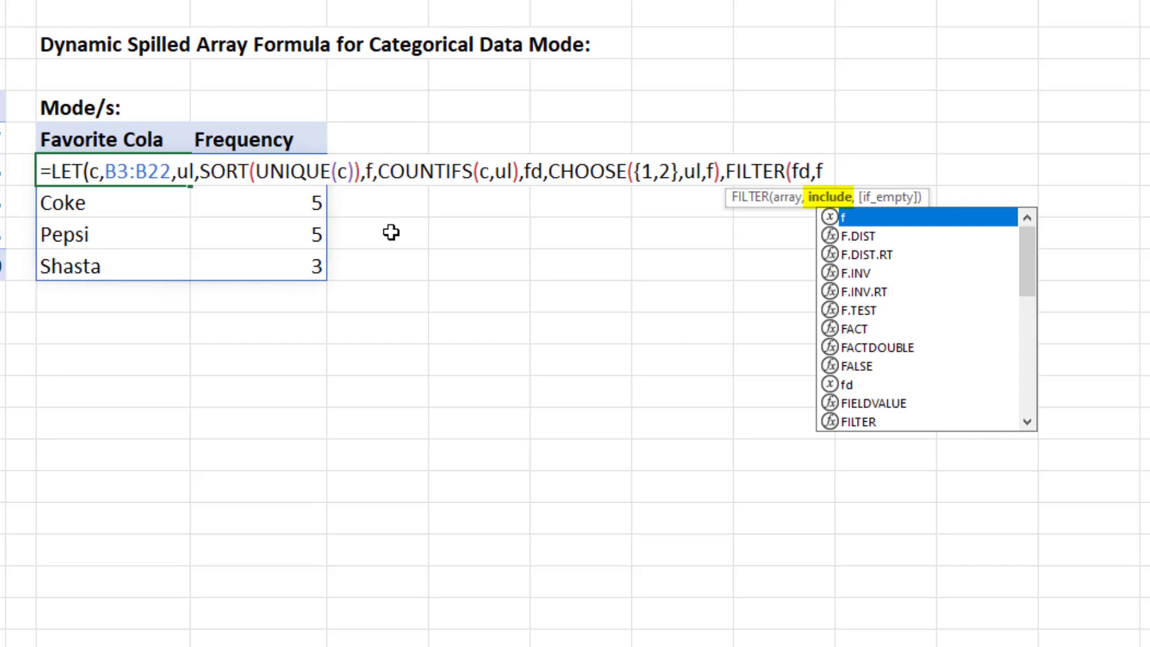
{"action": "type", "text": "="}
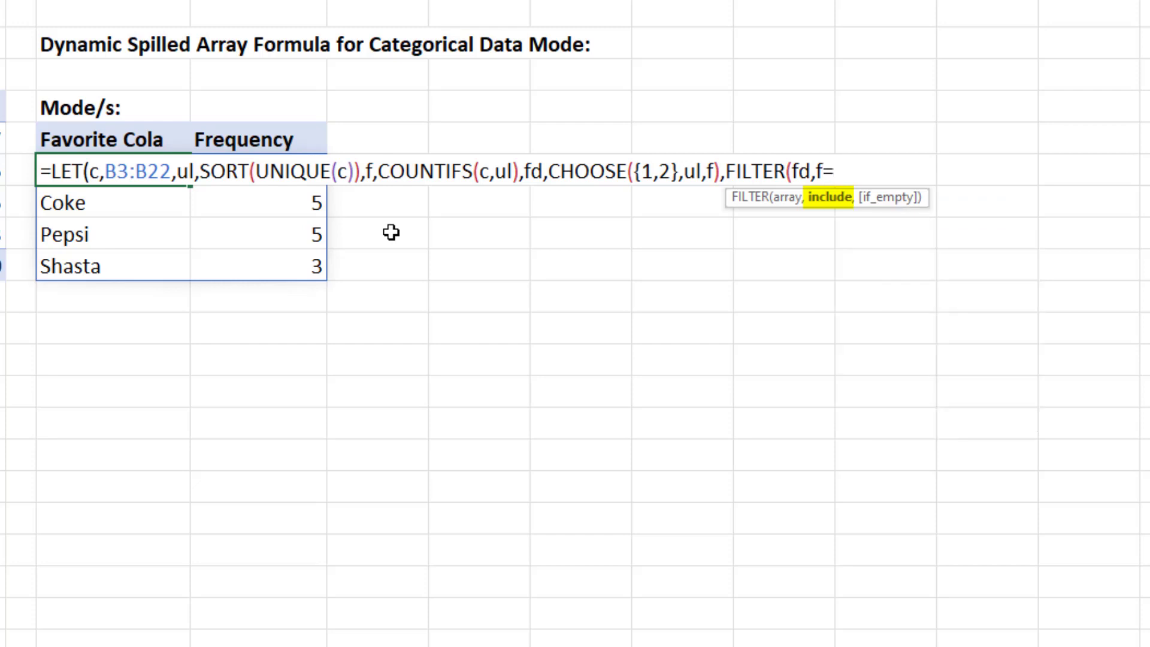
{"action": "type", "text": "ma"}
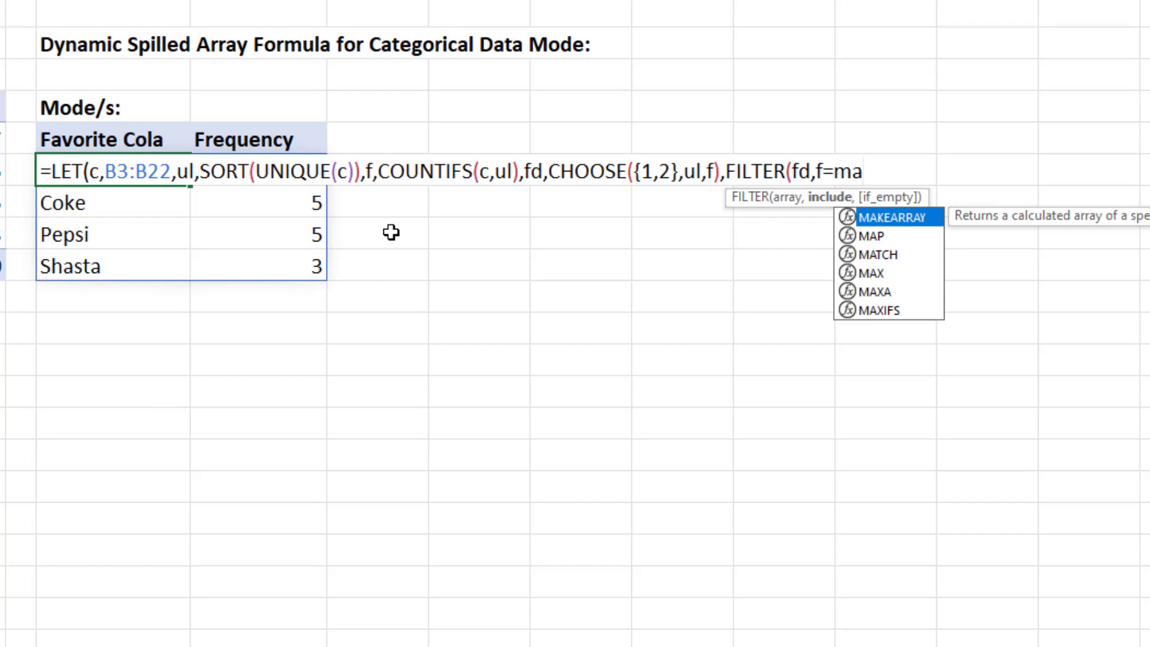
{"action": "type", "text": "x"}
{"action": "key", "text": "Tab"}
{"action": "type", "text": "f"}
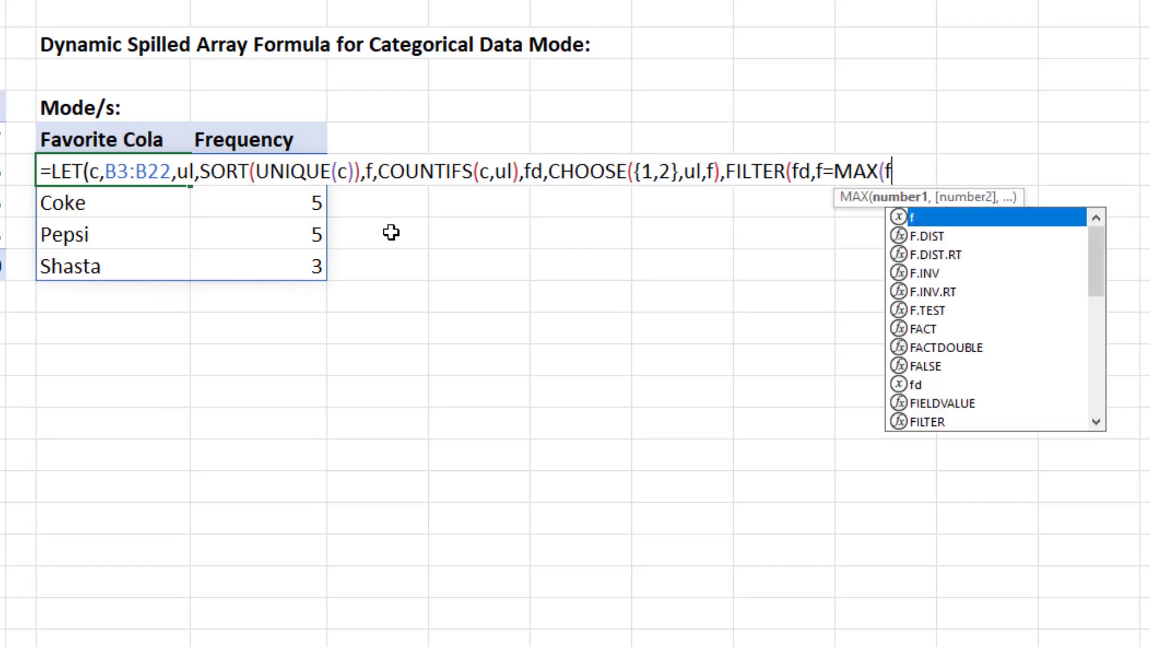
{"action": "type", "text": ")"}
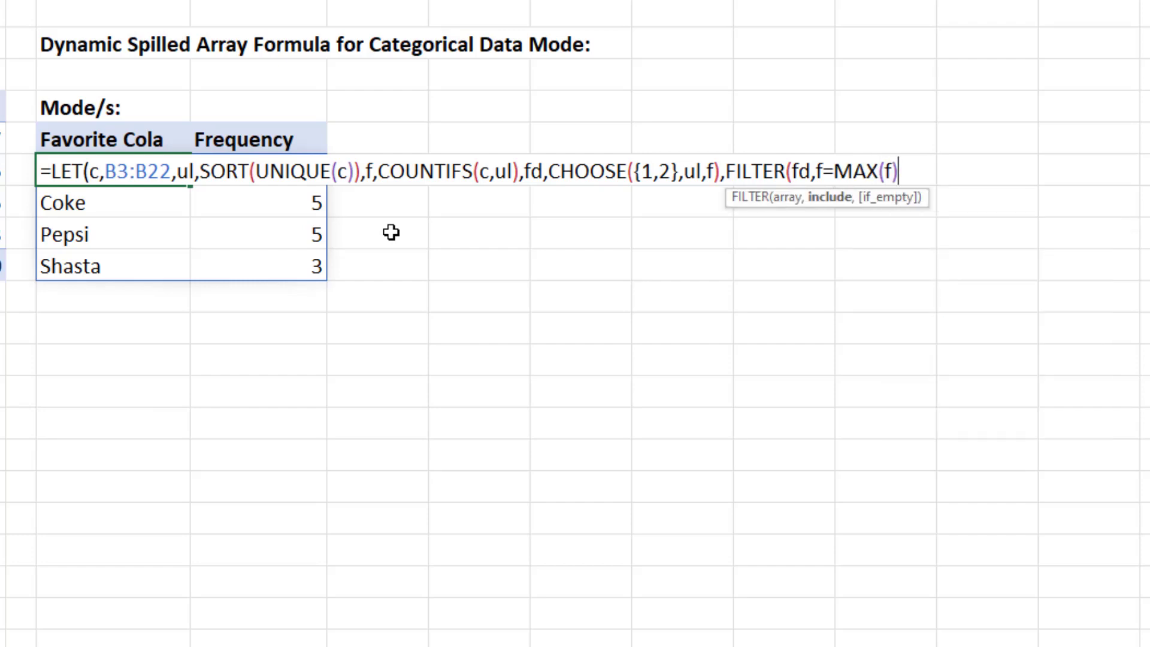
{"action": "type", "text": "))"}
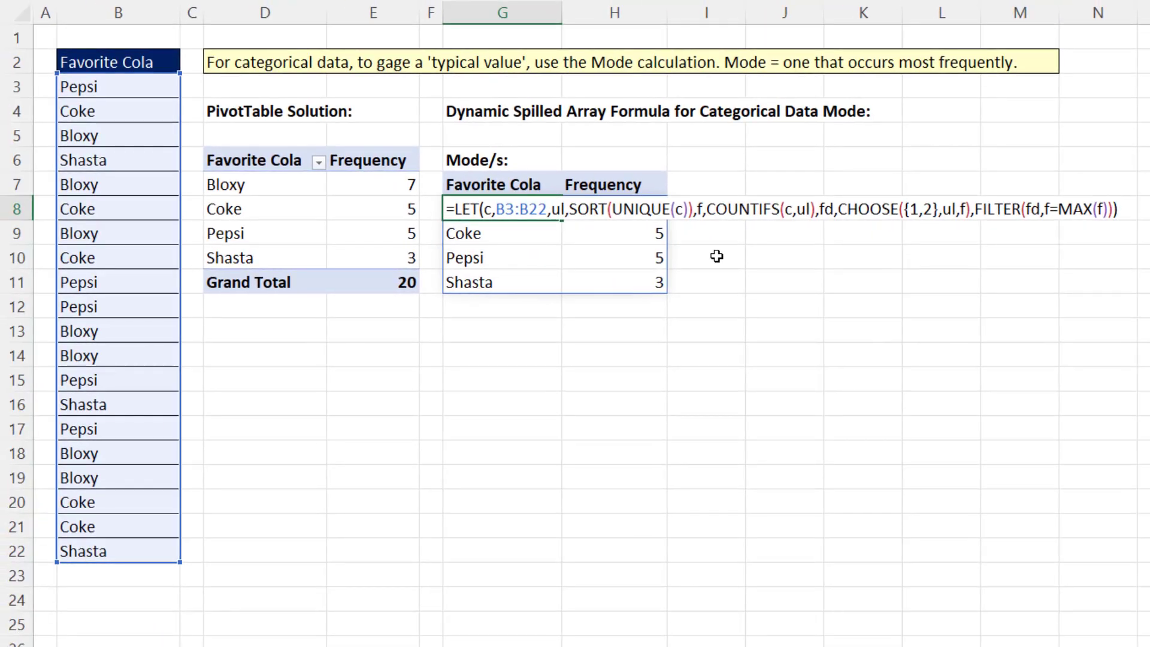
{"action": "key", "text": "Return"}
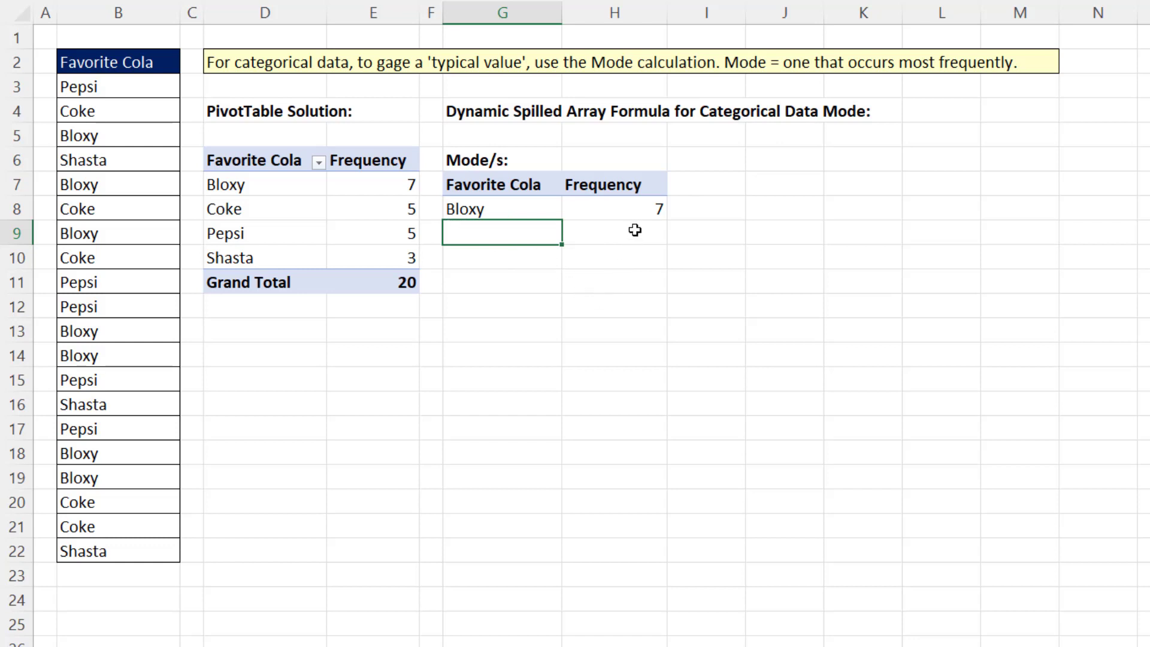
Change B19 to Coke and re-enter the G8 formula, now spilling Bloxy 6 and Coke 6.
{"action": "left_click", "coordinate": [142, 478]}
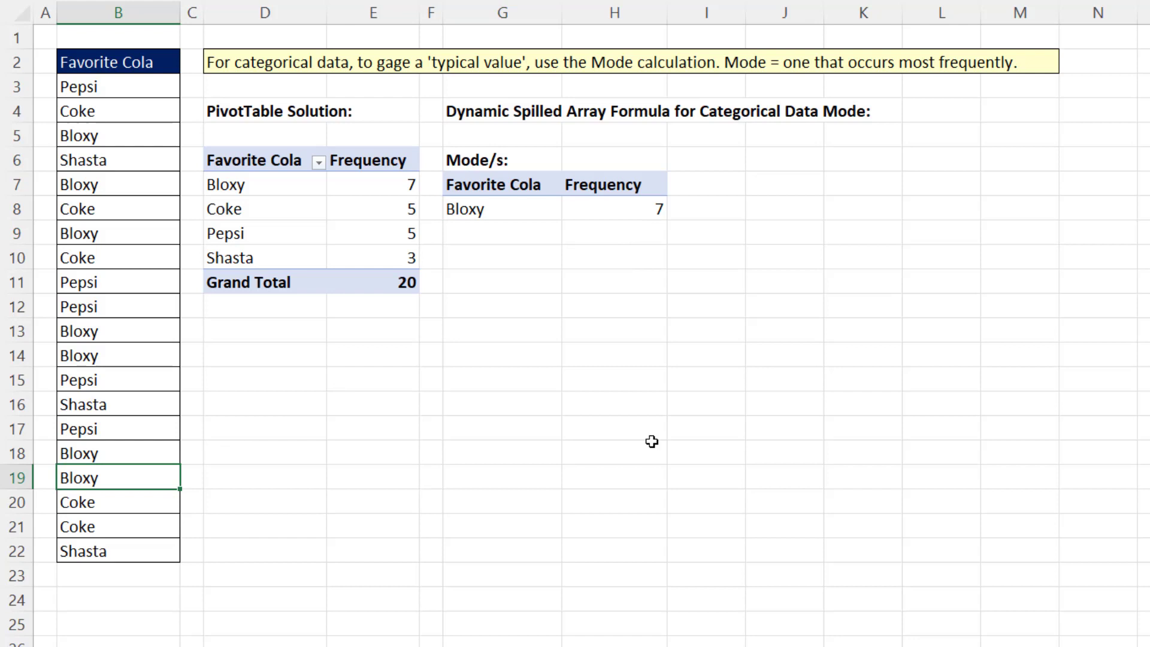
{"action": "type", "text": "Coke"}
{"action": "key", "text": "Return"}
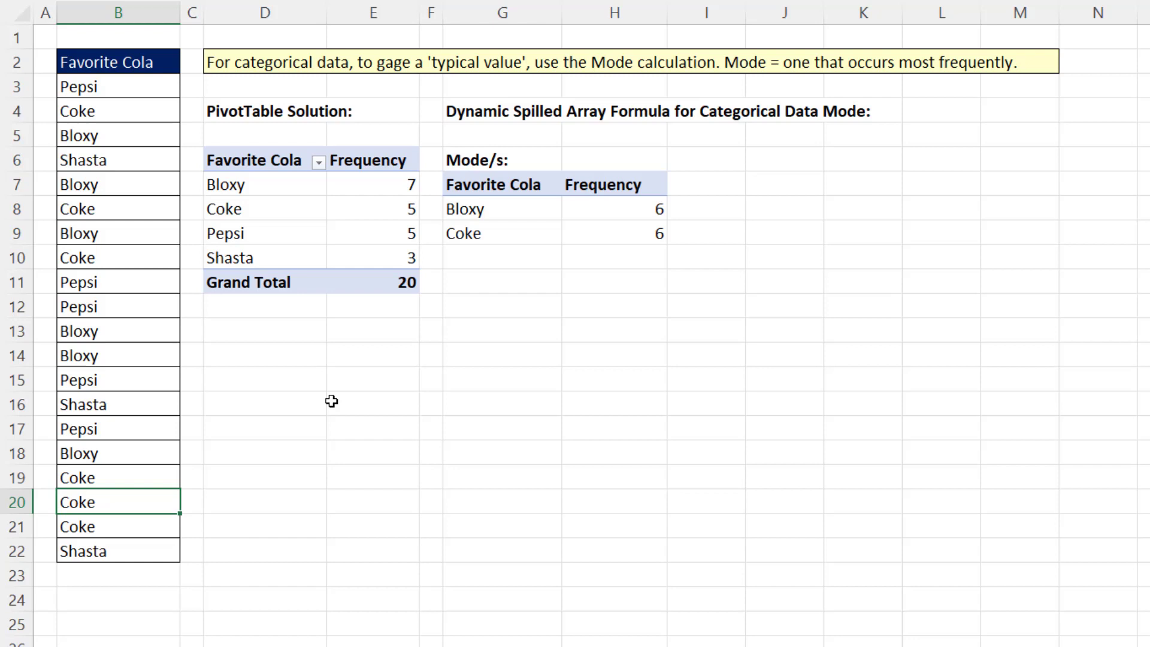
{"action": "left_click", "coordinate": [493, 212]}
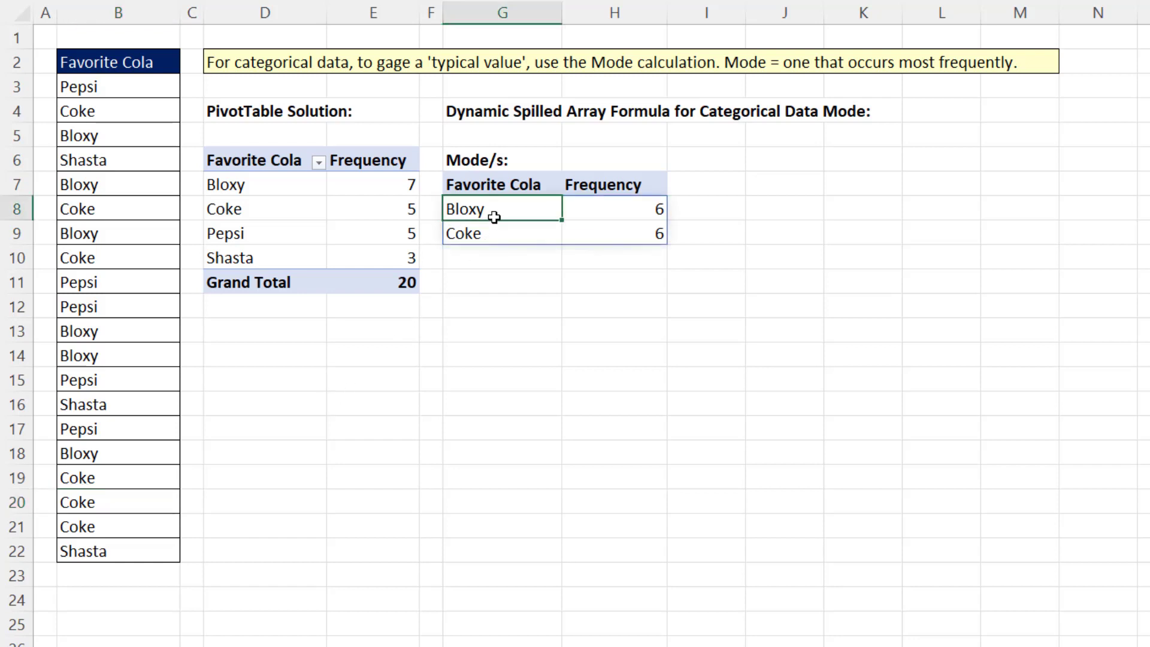
{"action": "double_click", "coordinate": [493, 213]}
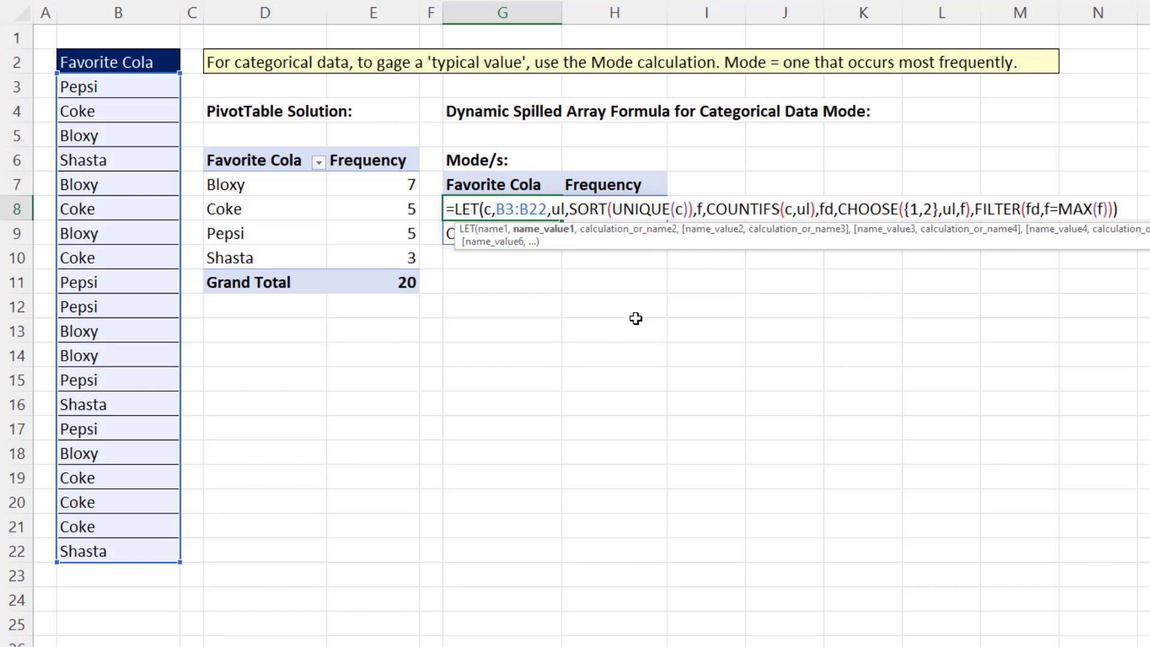
{"action": "key", "text": "Return"}
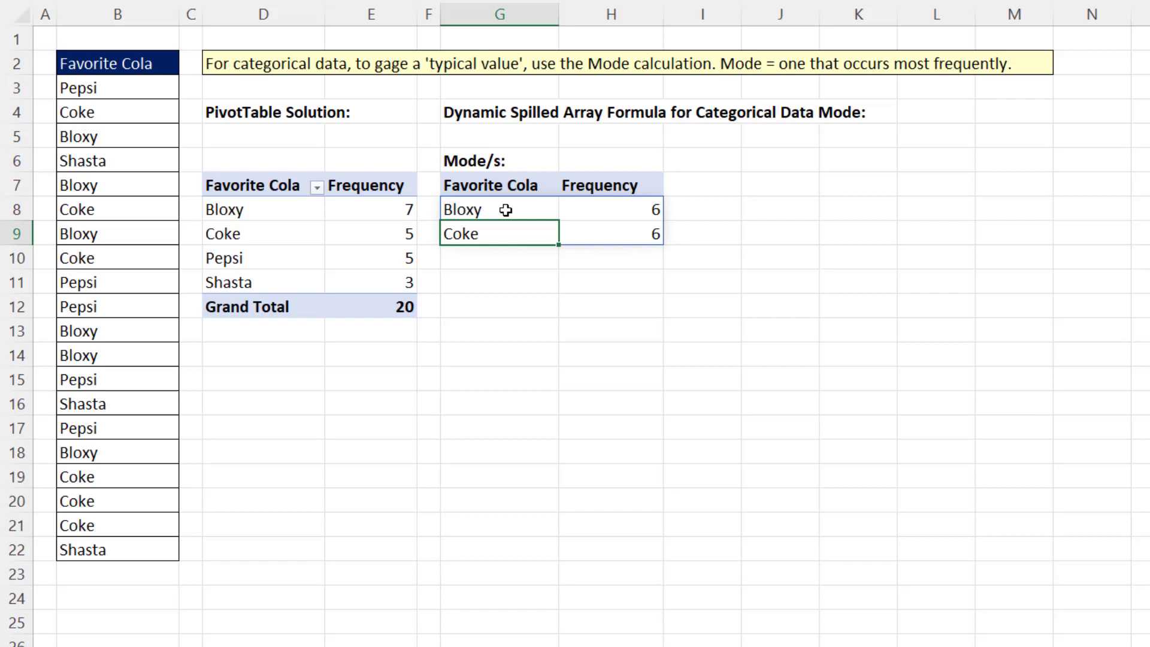
Break the G8 LET formula with Alt+Enter line breaks so each definition and FILTER sits on its own line.
{"action": "left_click", "coordinate": [505, 210]}
{"action": "key", "text": "F2"}
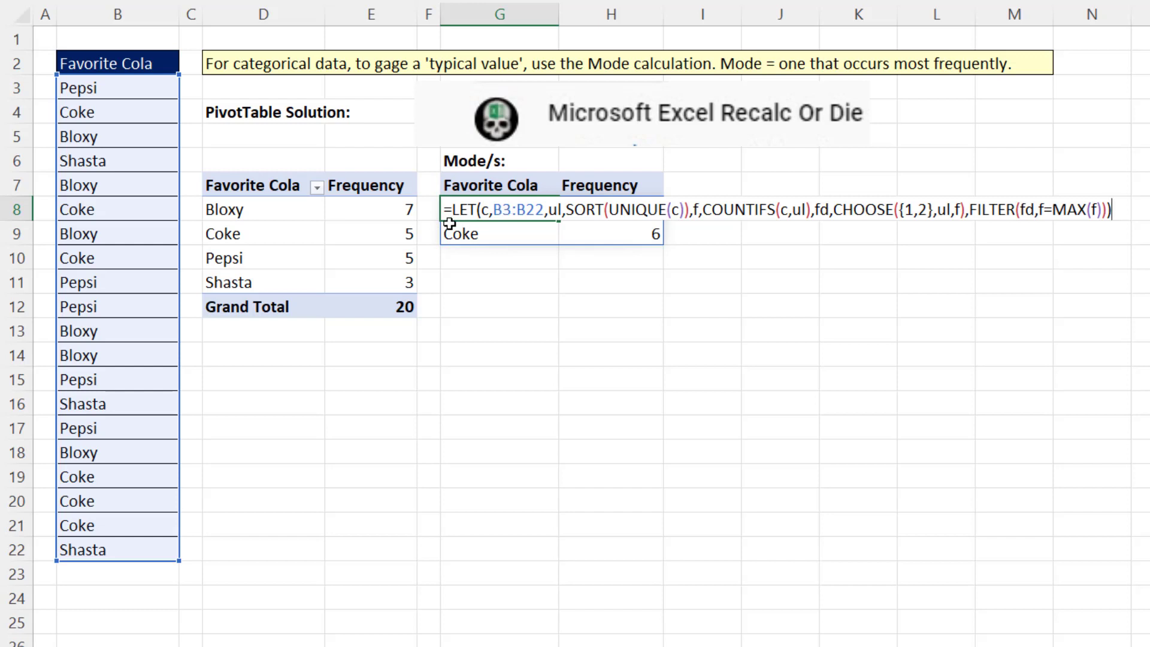
{"action": "left_click", "coordinate": [483, 211]}
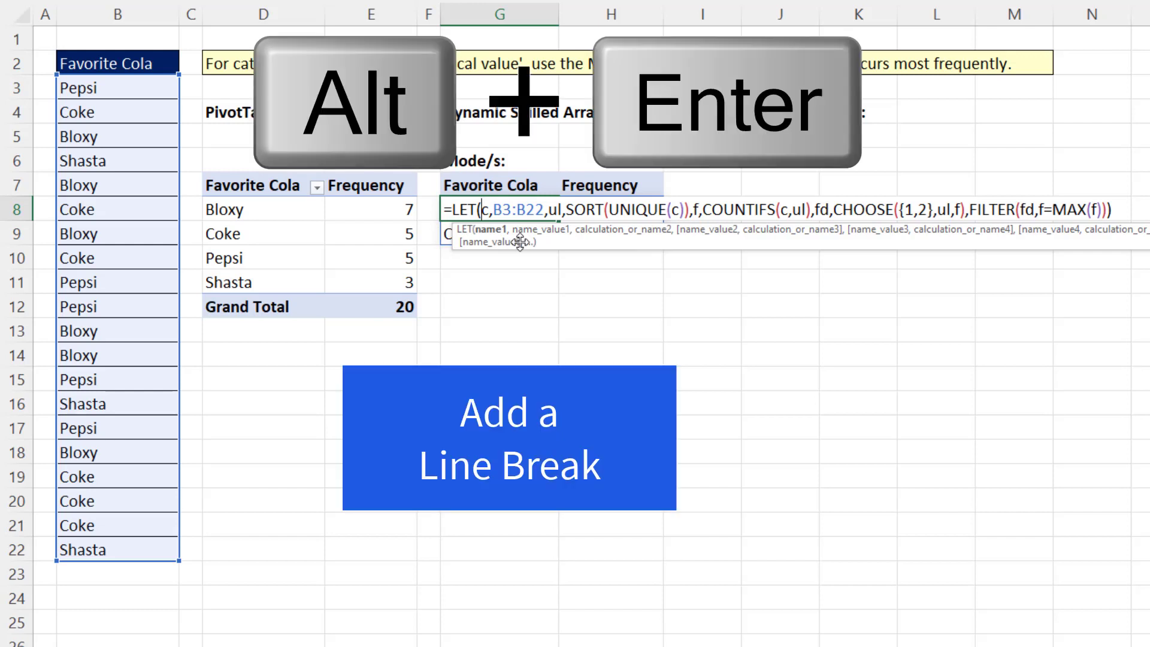
{"action": "key", "text": "alt+Return"}
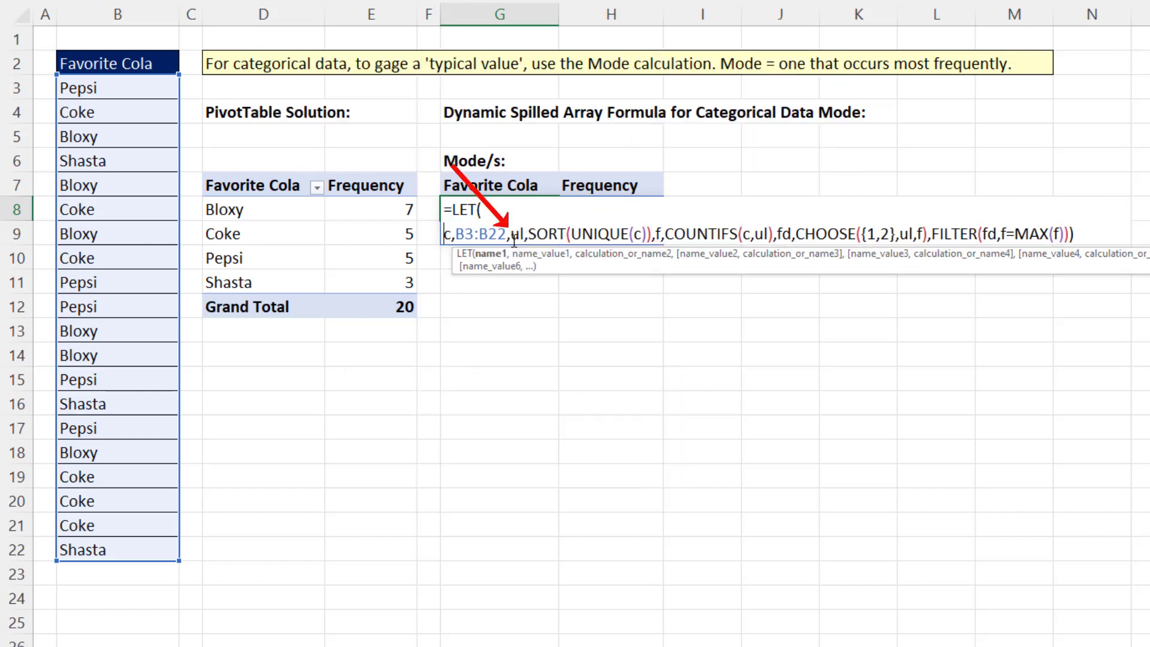
{"action": "left_click", "coordinate": [512, 236]}
{"action": "key", "text": "alt+Return"}
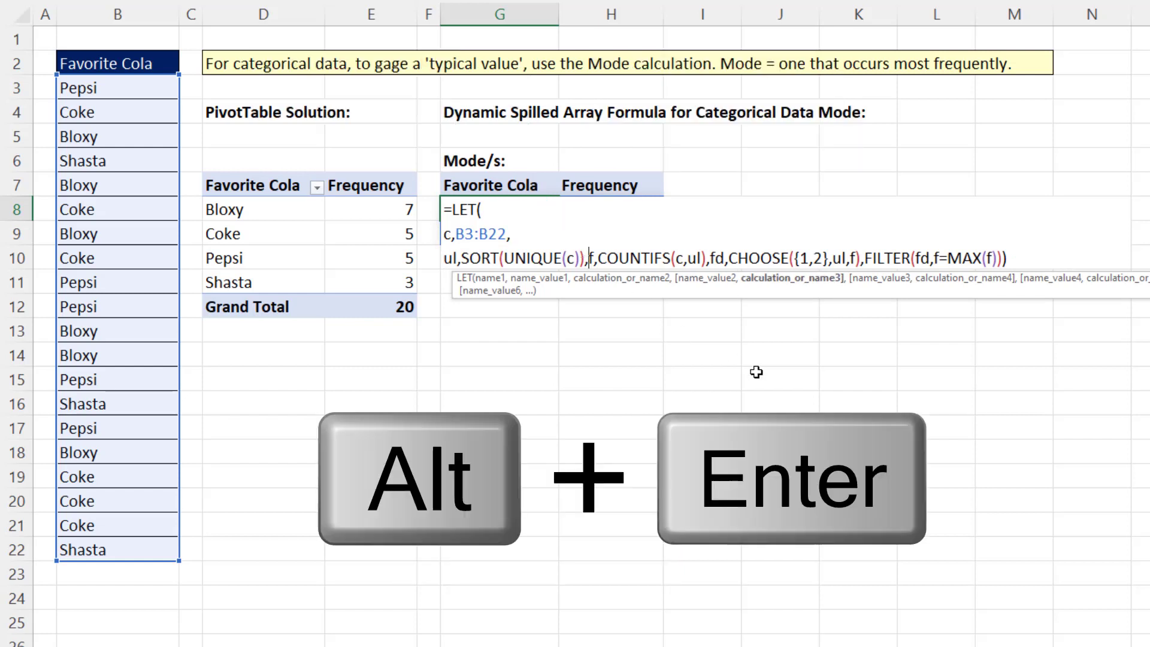
{"action": "key", "text": "alt+Return"}
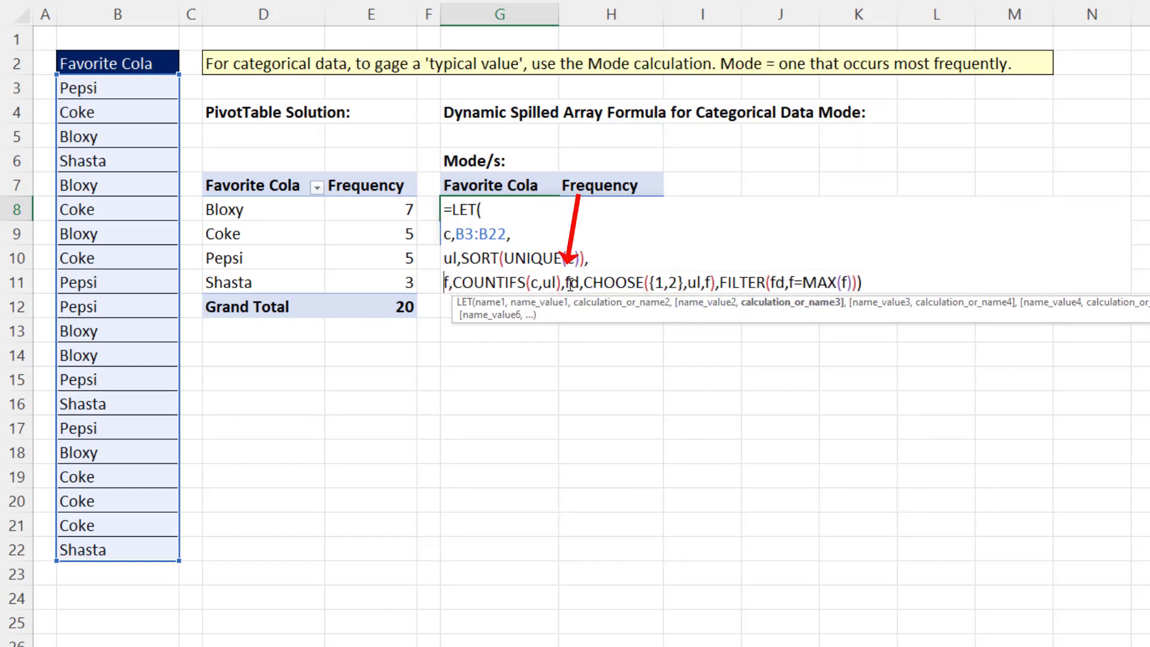
{"action": "left_click", "coordinate": [564, 282]}
{"action": "key", "text": "alt+Return"}
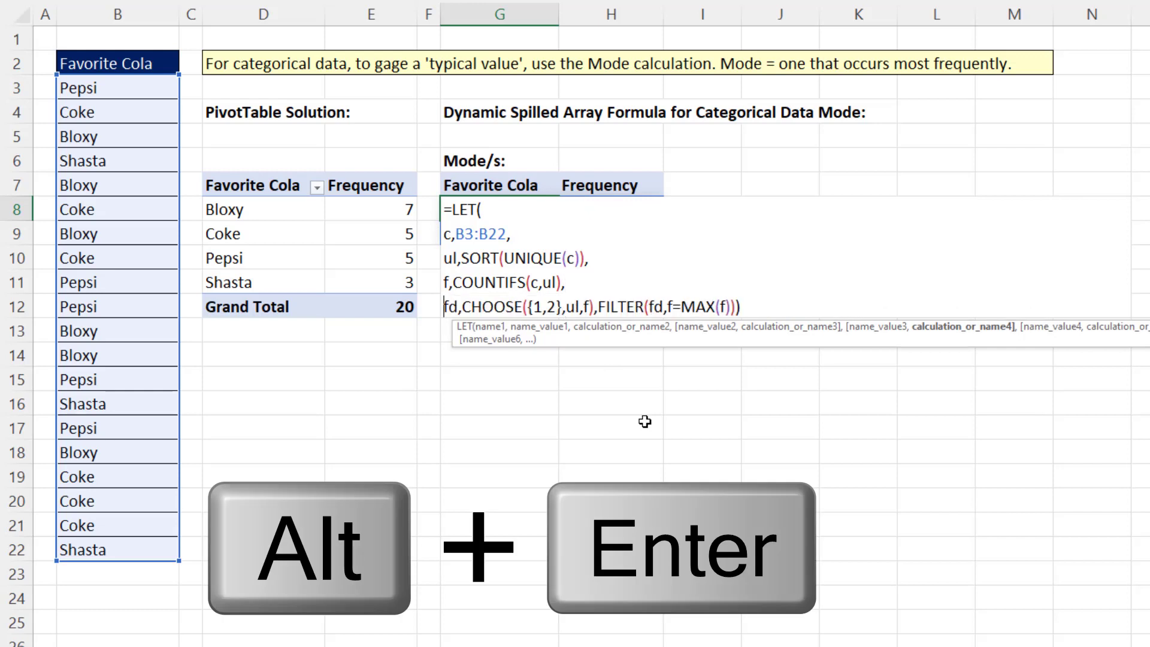
{"action": "left_click", "coordinate": [599, 308]}
{"action": "key", "text": "alt+Return"}
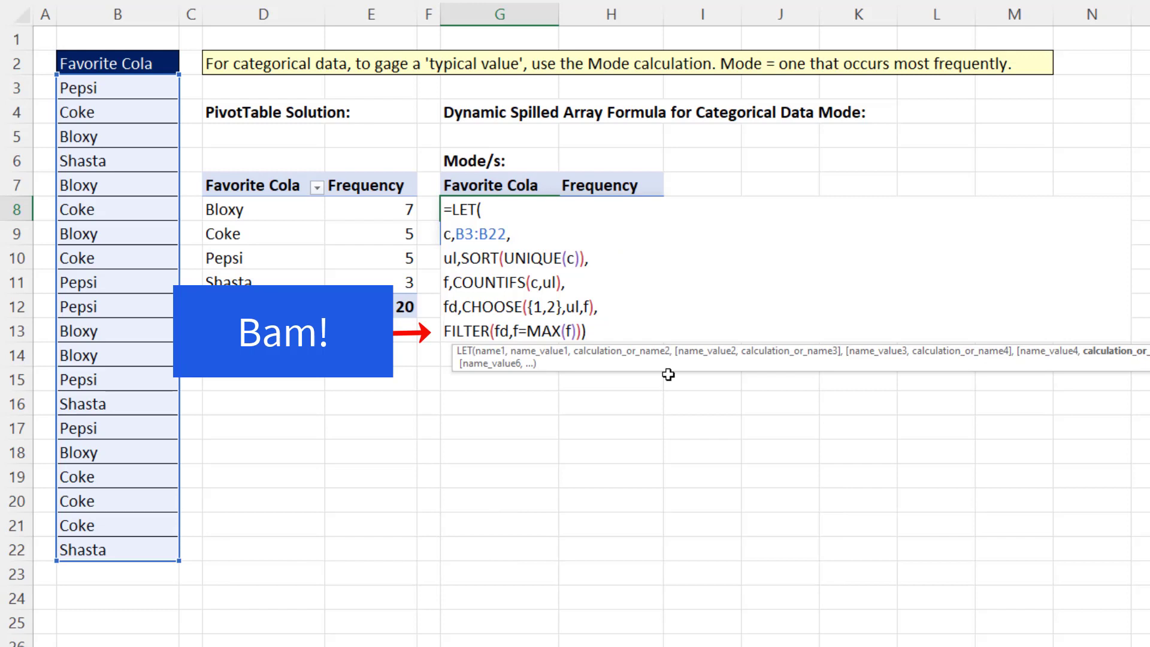
{"action": "key", "text": "Return"}
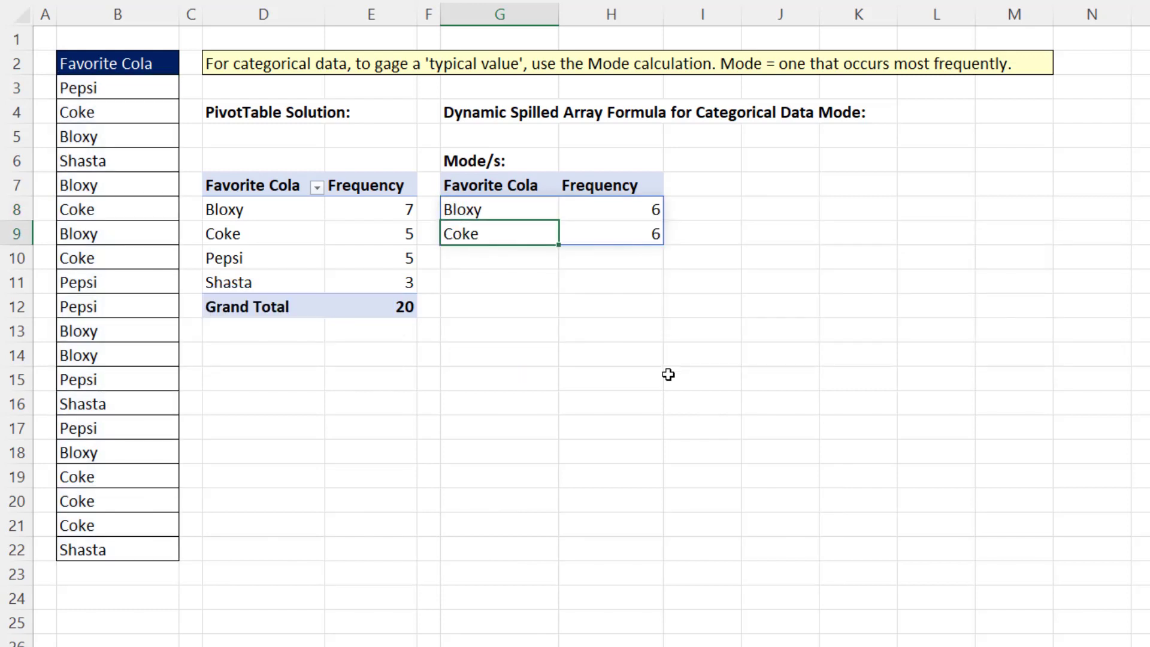
Open the G8 formula in edit mode to display all six lines.
{"action": "left_click", "coordinate": [537, 214]}
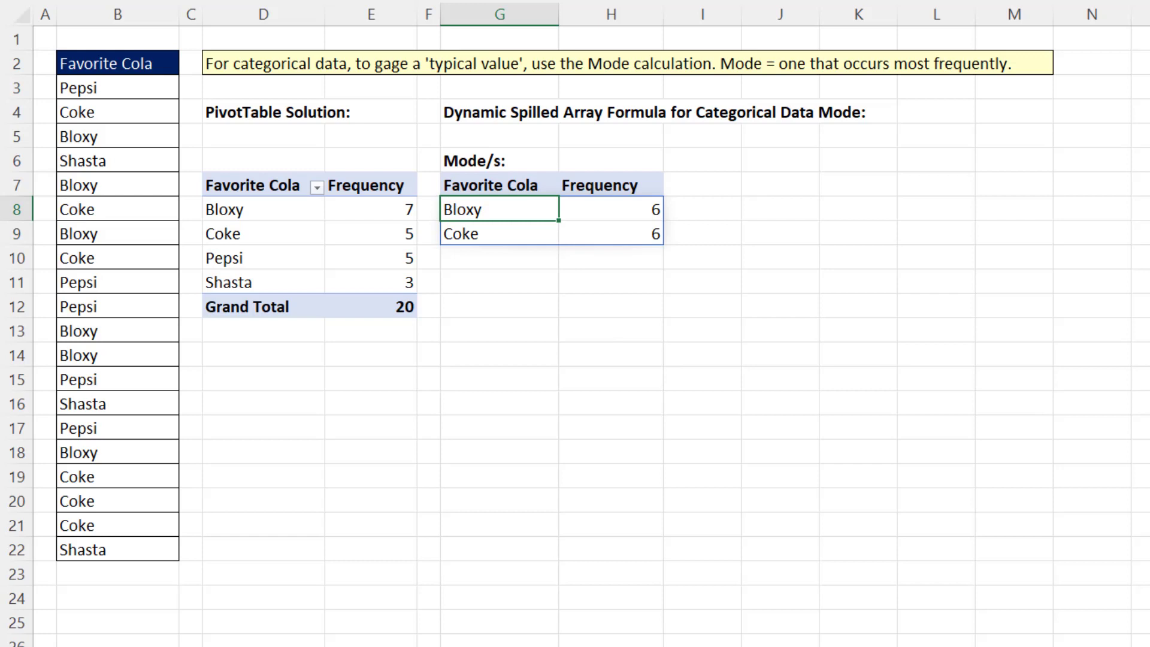
{"action": "key", "text": "F2"}
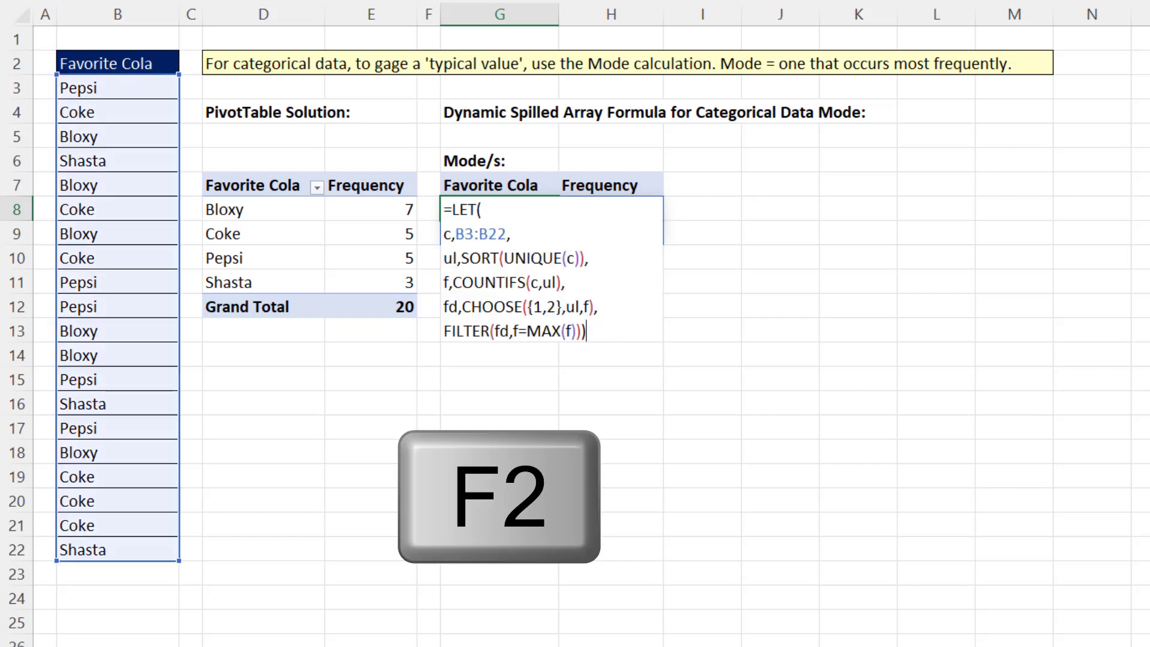